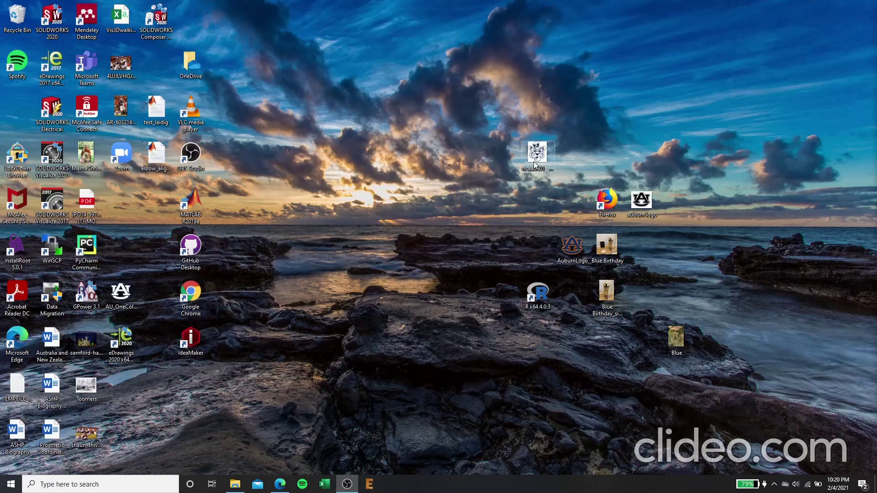
Step: Switch to EAGLE and create a new project named Eagle Tutorial in the user projects folder
left_click(372, 485)
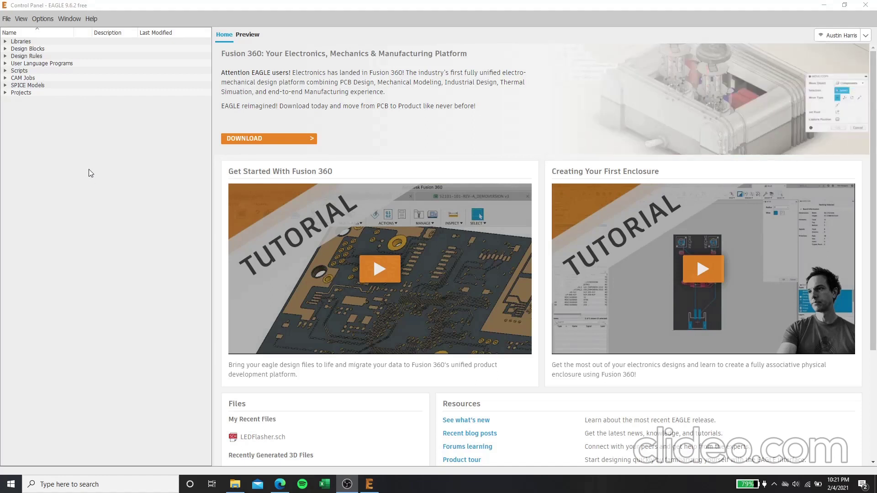
left_click(6, 93)
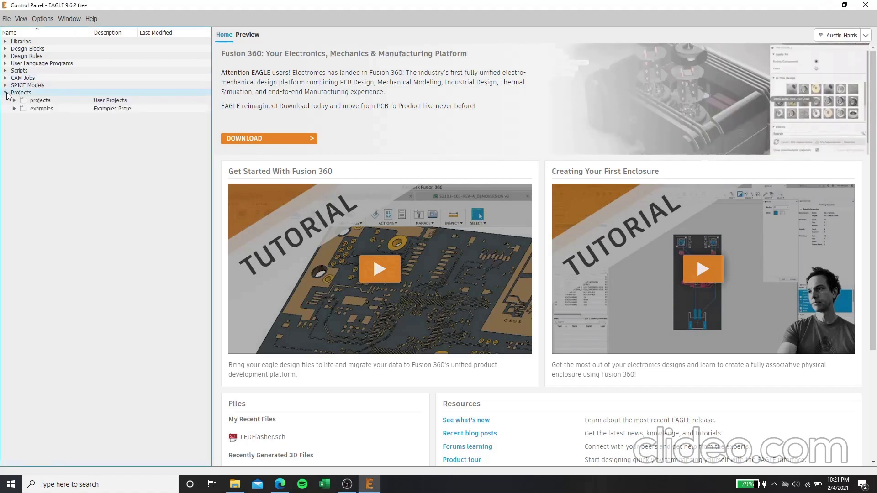
right_click(59, 100)
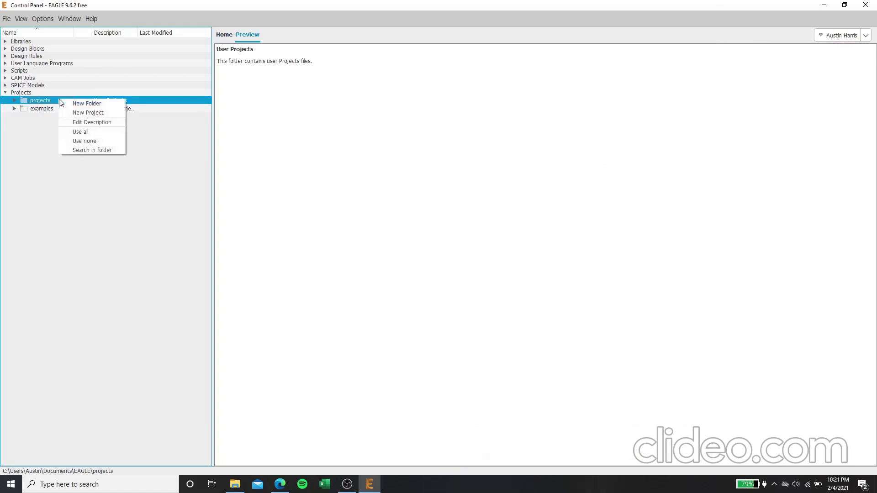
left_click(86, 113)
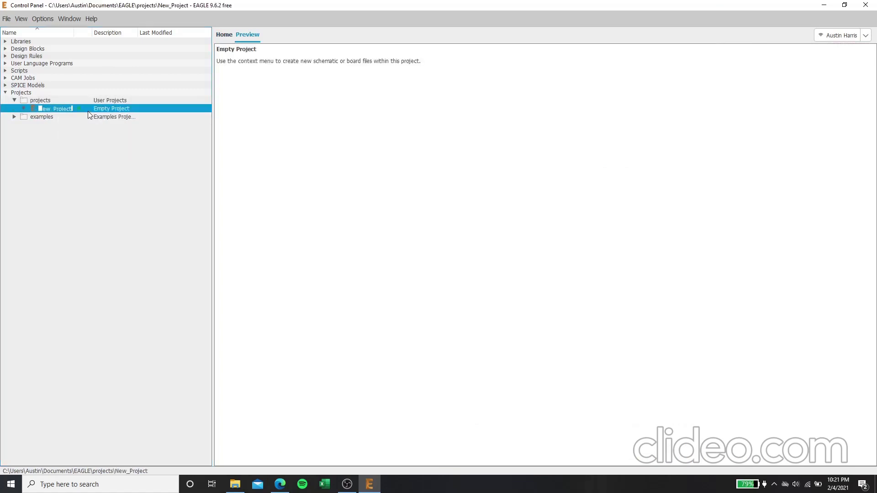
type("Eagle Tutorial")
key("Return")
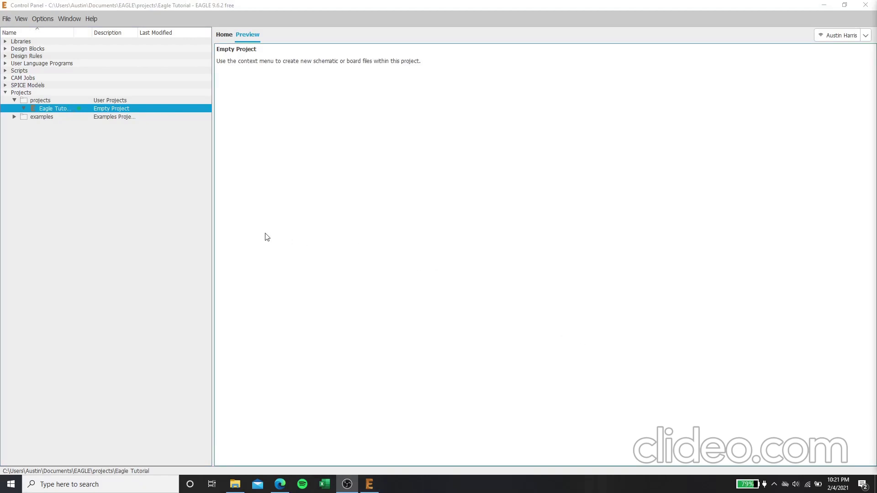
Step: Create a new schematic inside the Eagle Tutorial project
right_click(101, 107)
mouse_move(123, 122)
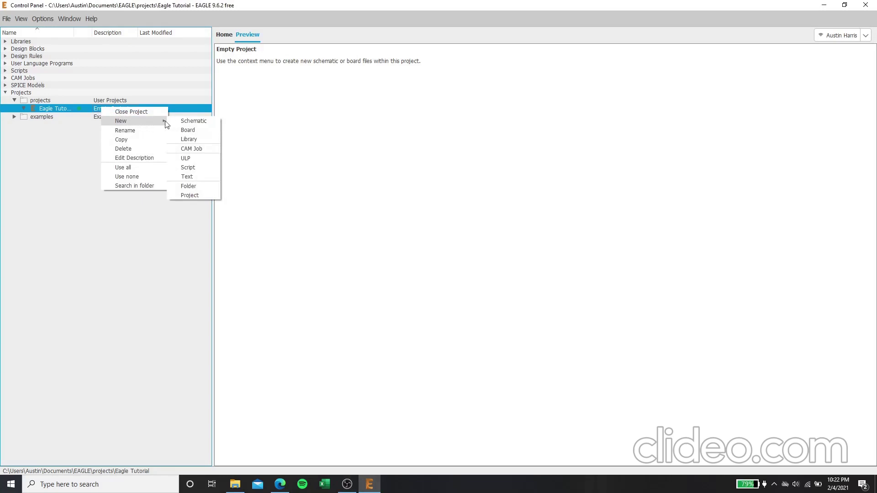
left_click(191, 122)
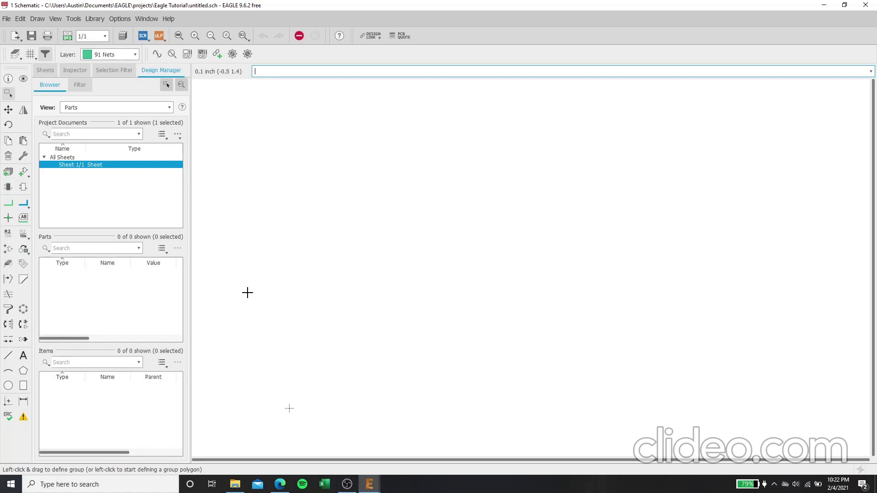
Step: Open the dialog for adding parts and look through the connectors in the con-3m library
left_click(23, 172)
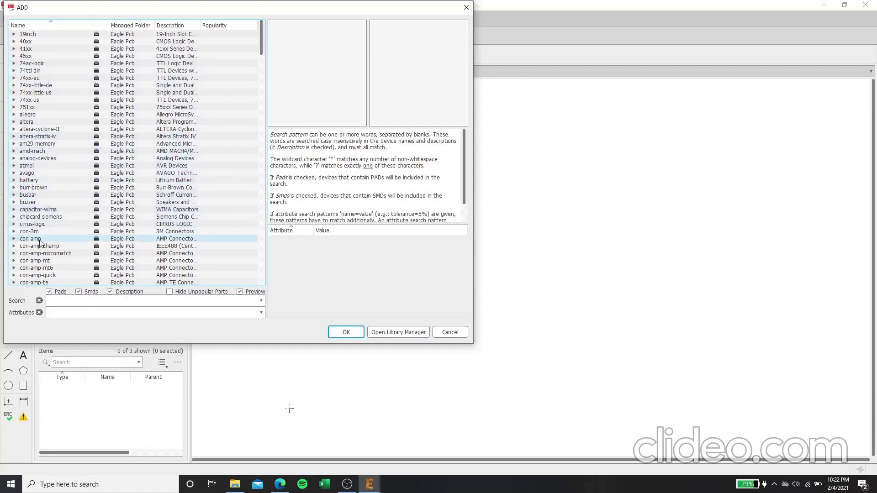
left_click(14, 232)
left_click(14, 231)
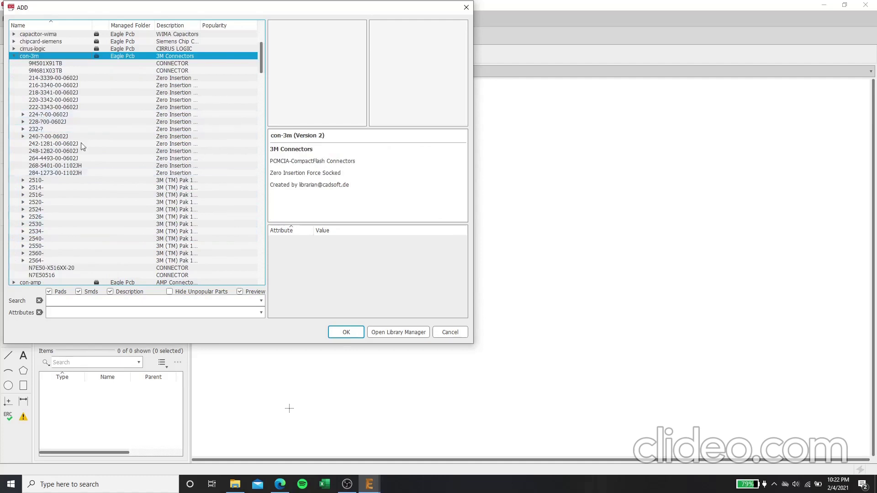
left_click(15, 54)
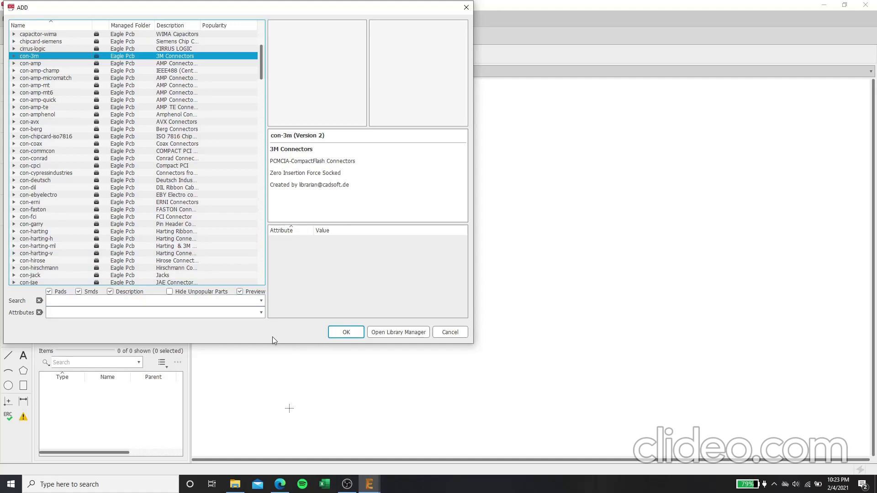
Step: Find the SparkFun-LED library among the available libraries in the Library Manager and put it in use
left_click(391, 333)
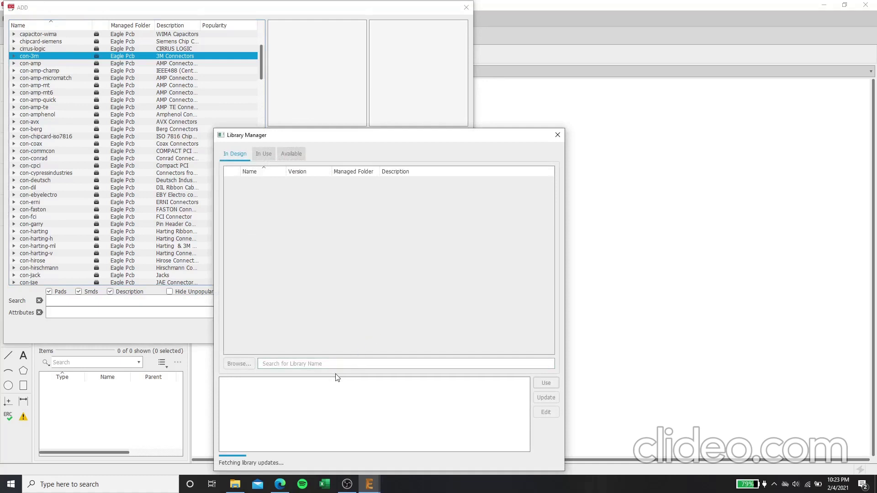
left_click(289, 154)
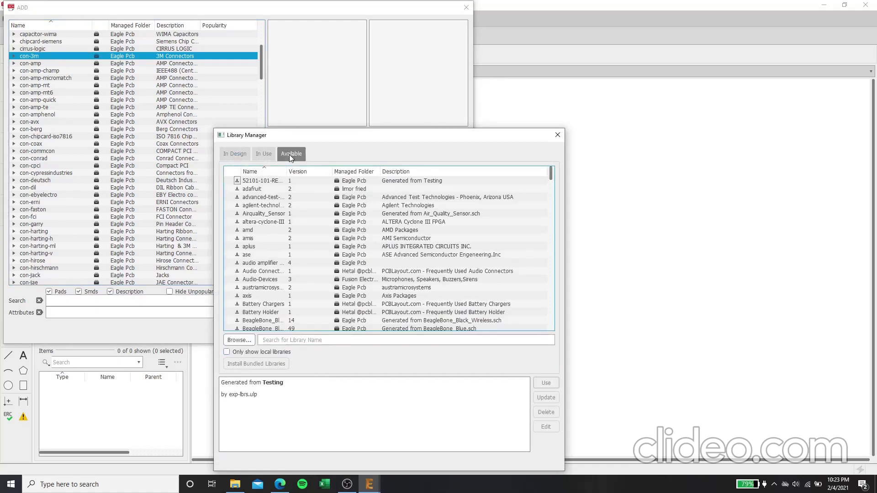
left_click(311, 339)
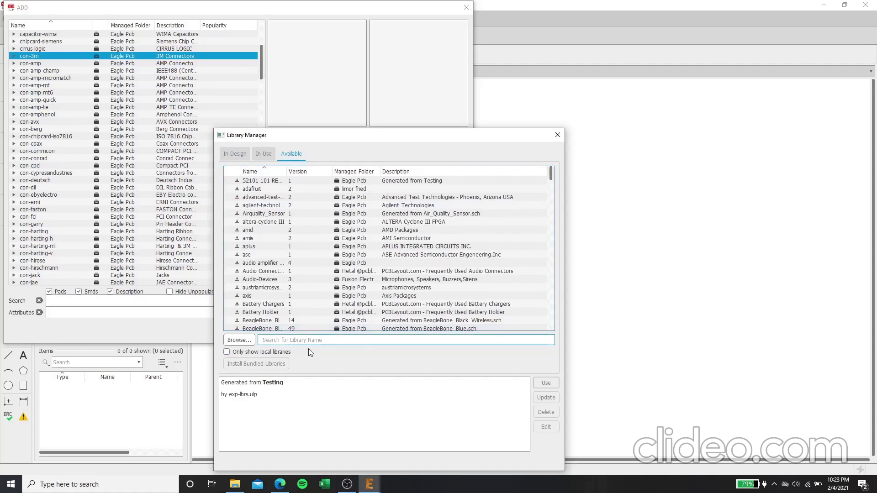
type("Sparkfun")
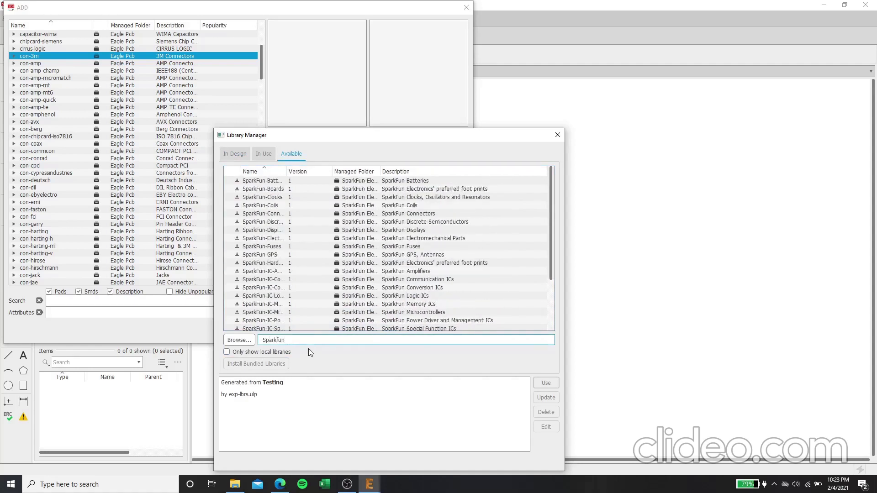
type("-LED")
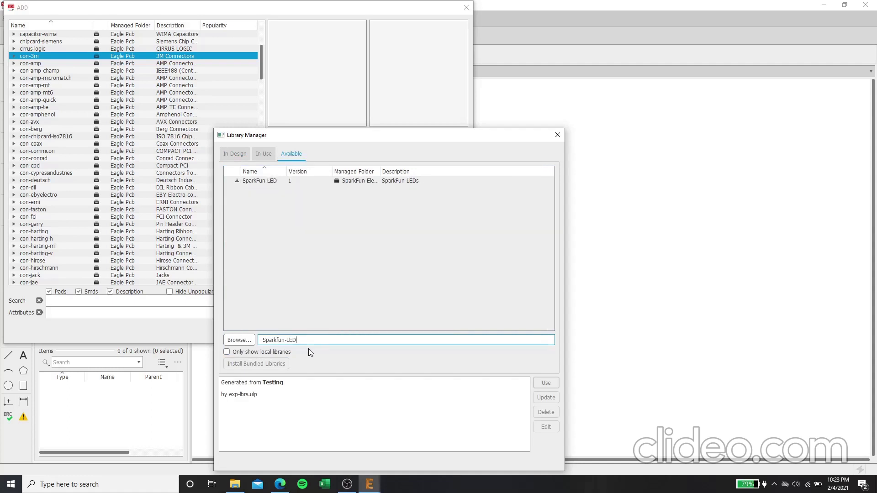
left_click(268, 181)
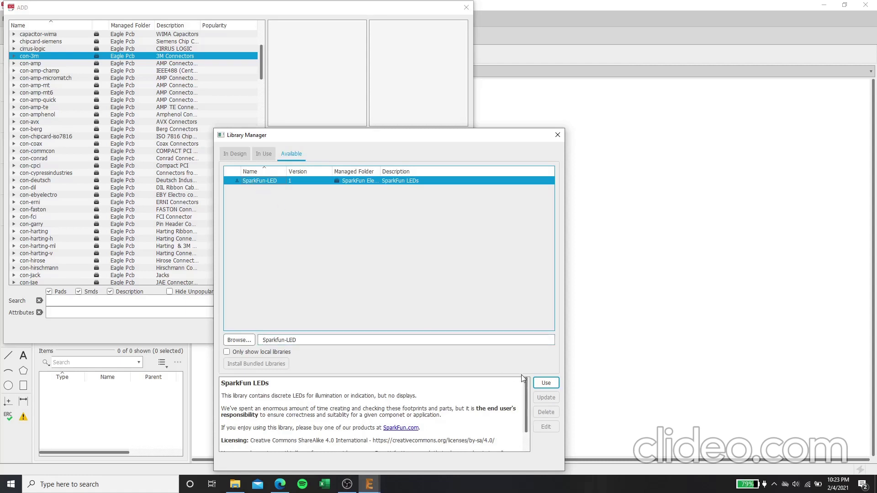
left_click(538, 382)
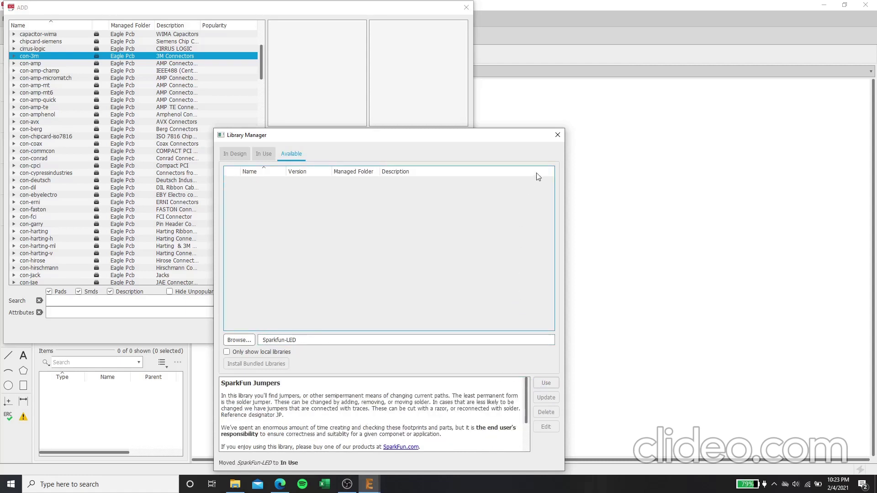
left_click(553, 136)
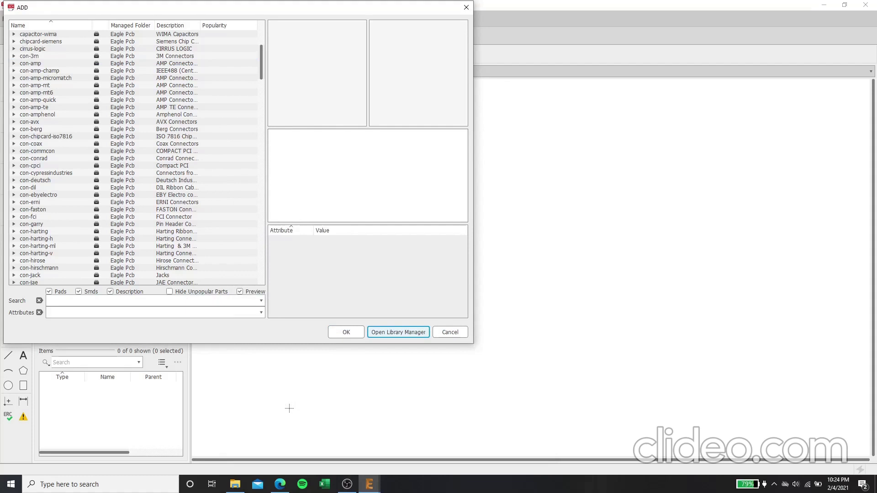
Step: Search the part libraries for NE555 and place one NE555 timer from st-microelectronics in the schematic
left_click(201, 301)
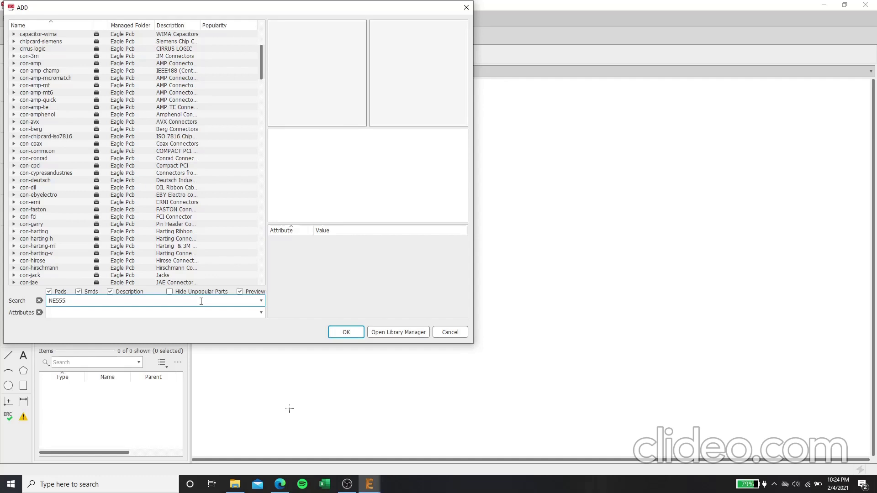
key("Return")
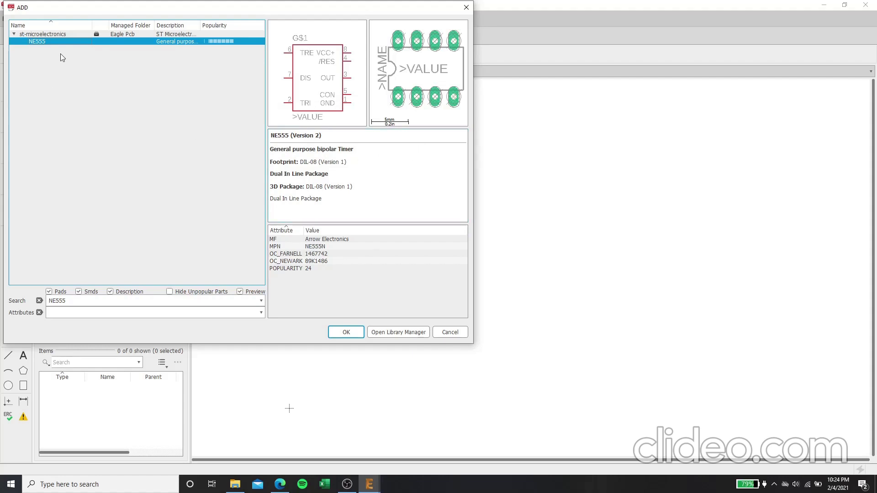
double_click(57, 42)
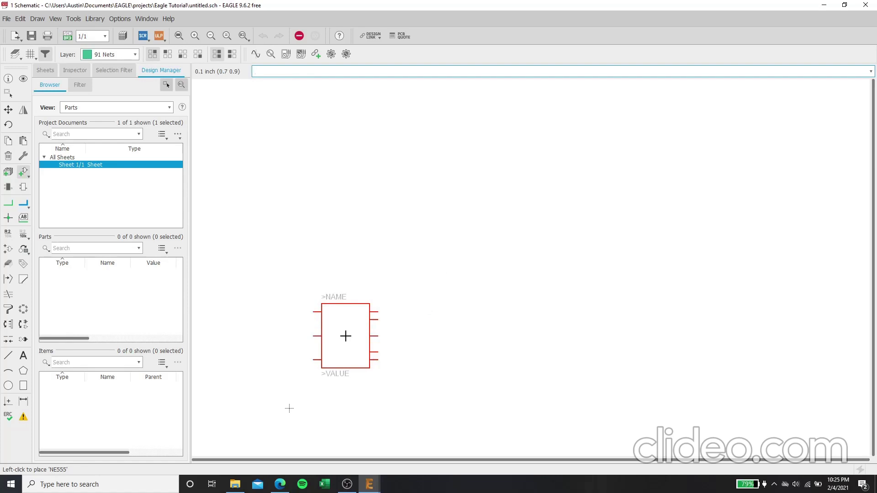
left_click(346, 337)
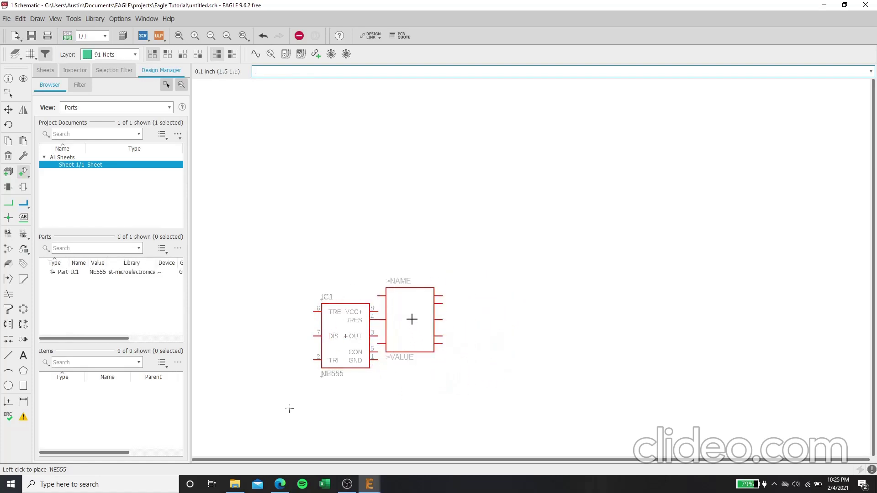
left_click(402, 229)
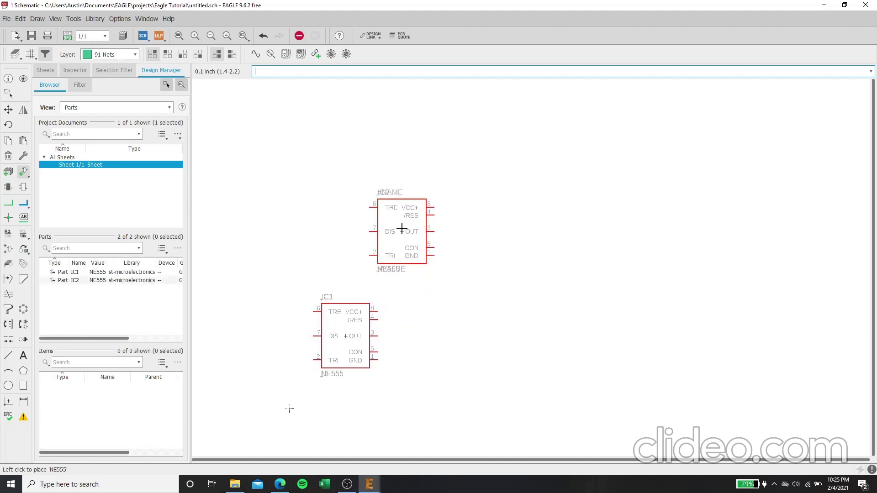
left_click(466, 304)
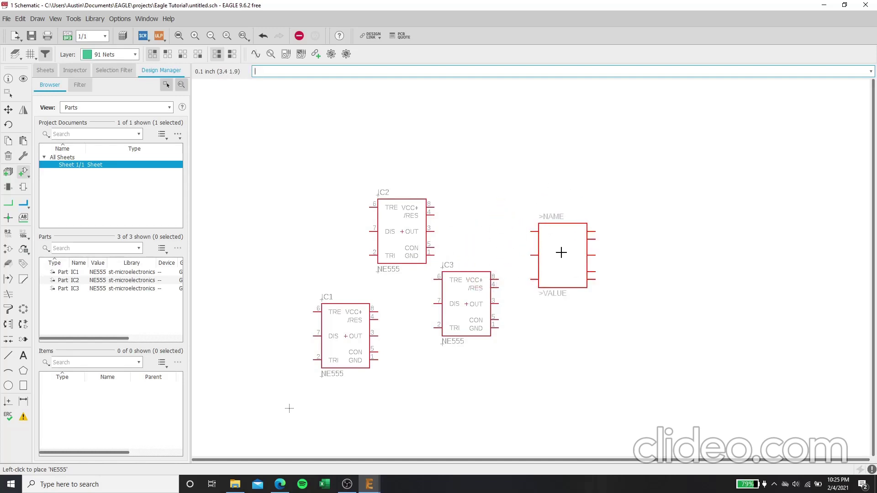
key("ctrl+z")
key("ctrl+z")
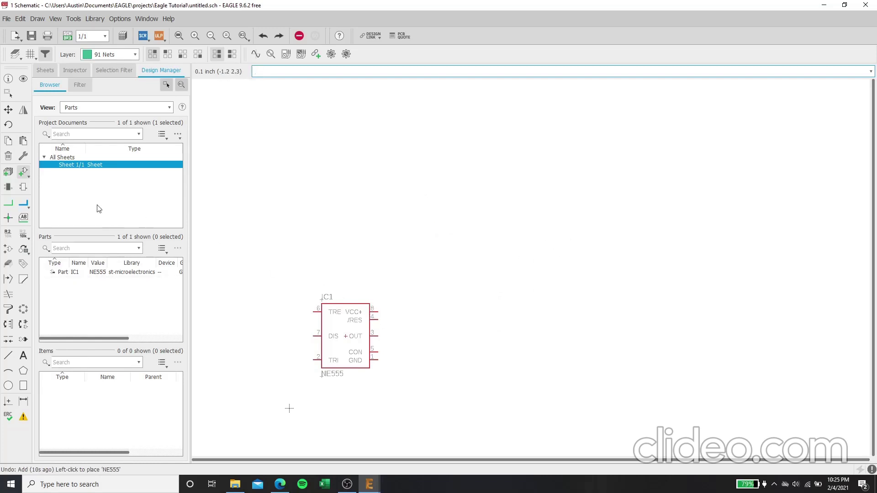
Step: Reopen the dialog for adding parts and select the NE555 search text for replacement
left_click(23, 172)
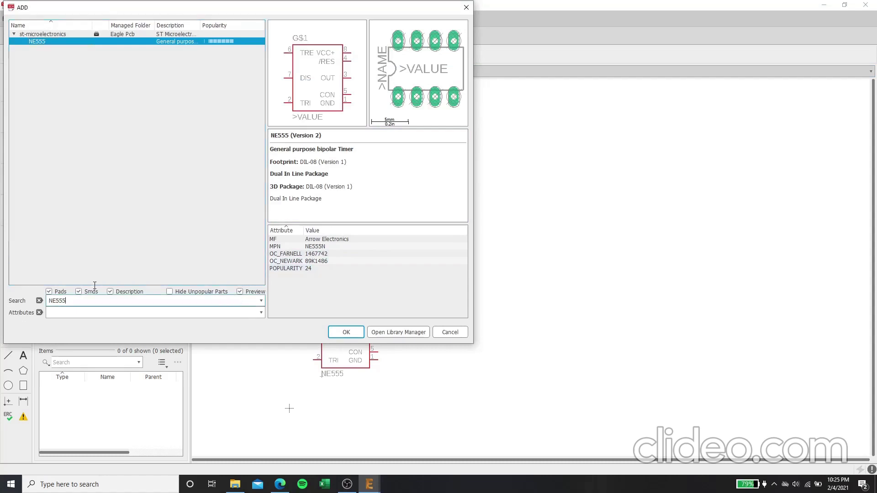
key("ctrl+a")
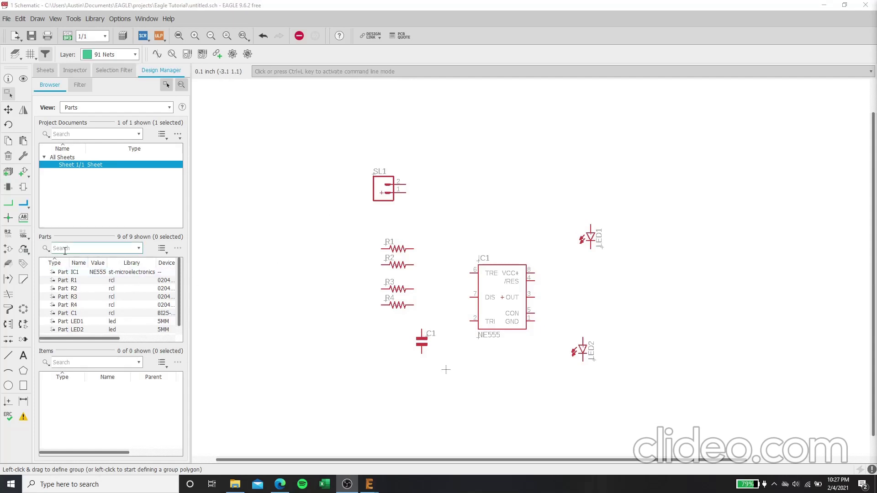
Step: Search the part libraries for *M02* with wildcards on both sides and close the dialog without adding a part
left_click(24, 172)
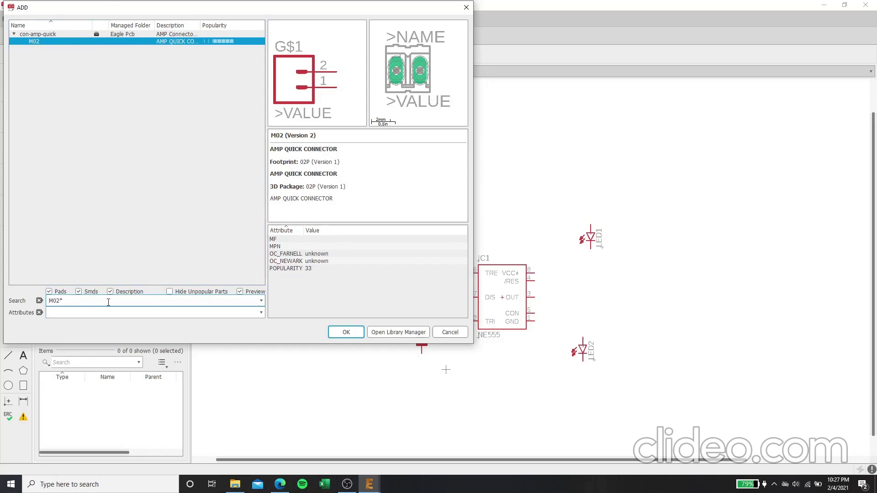
key("Home")
type("*")
left_click(467, 8)
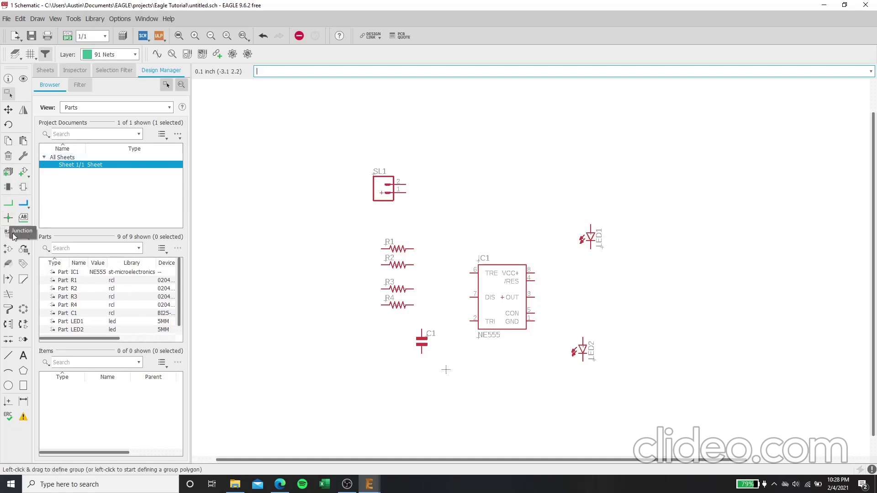
Step: Move connector SL1 down and to the left, so it sits above and left of resistor R1
left_click(8, 110)
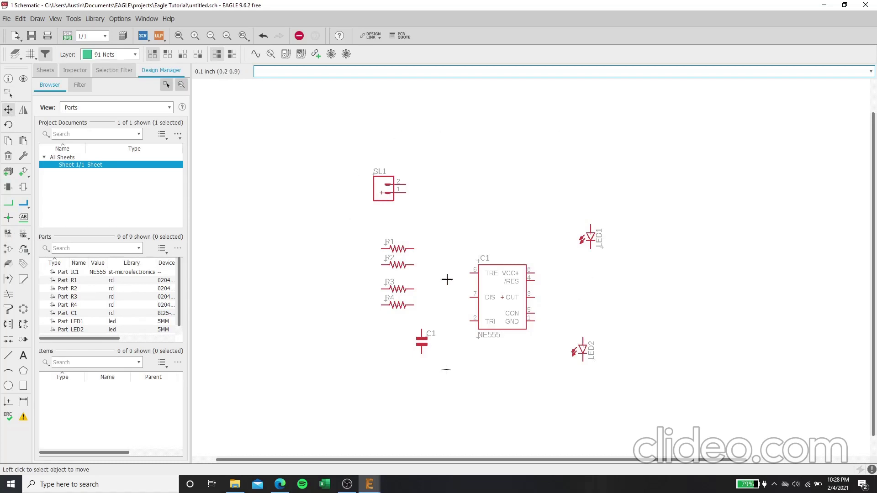
left_click(8, 111)
scroll(380, 195, "up", 2)
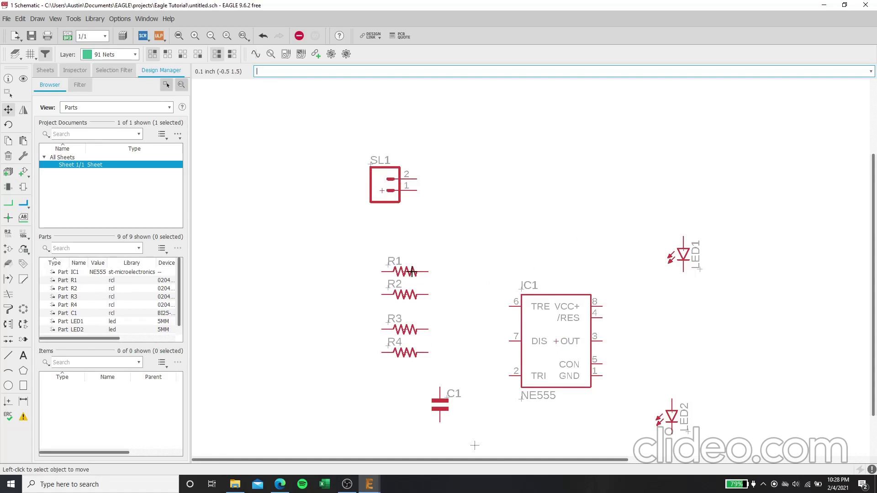
scroll(408, 272, "up", 1)
scroll(408, 272, "up", 1)
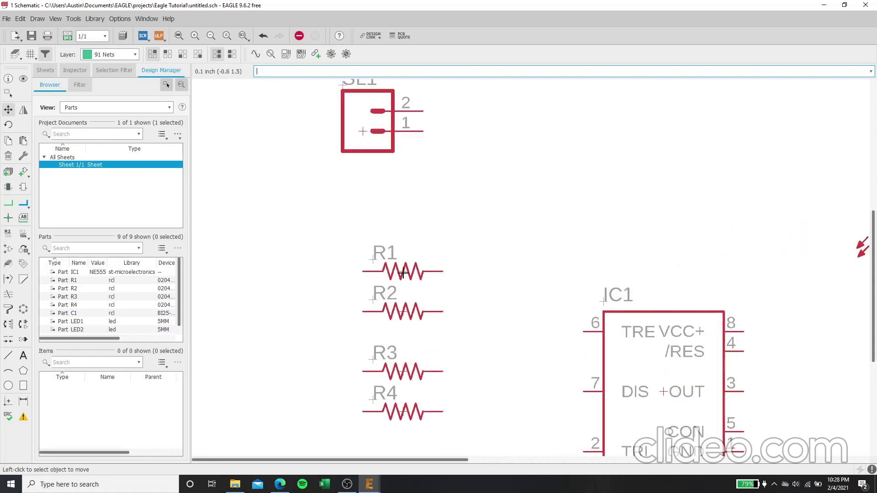
scroll(403, 271, "down", 3)
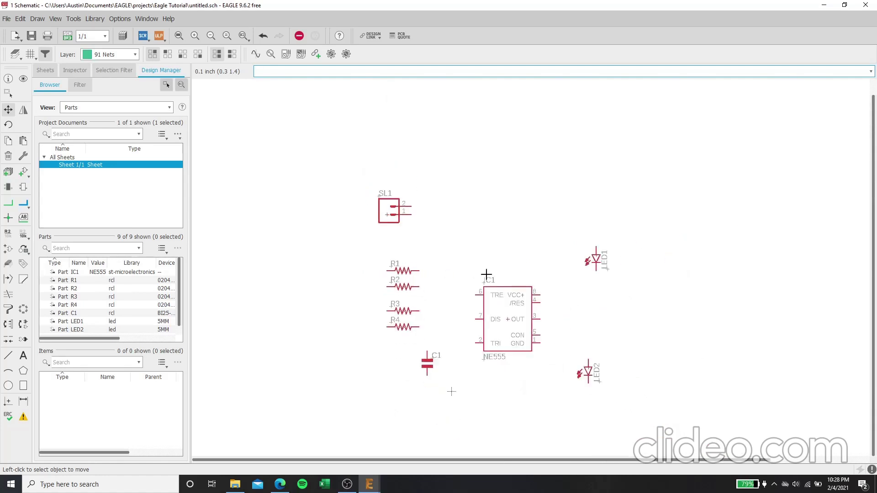
scroll(592, 255, "up", 5)
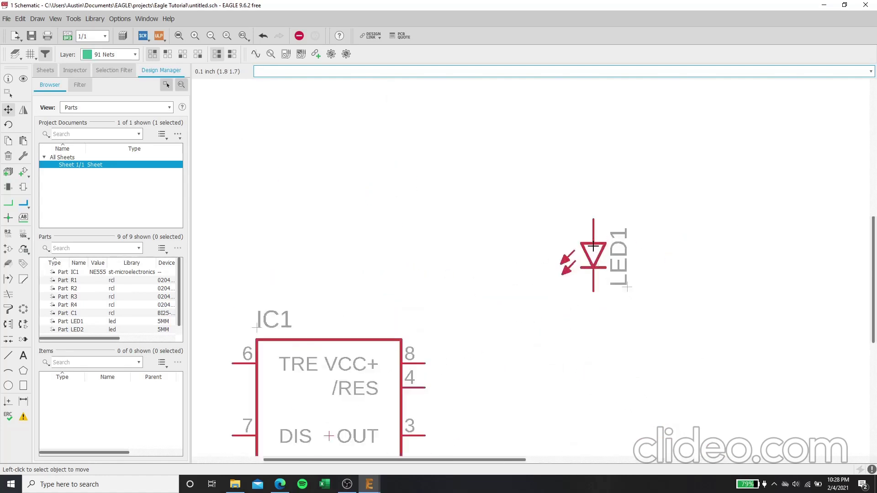
scroll(592, 249, "down", 3)
scroll(529, 287, "down", 1)
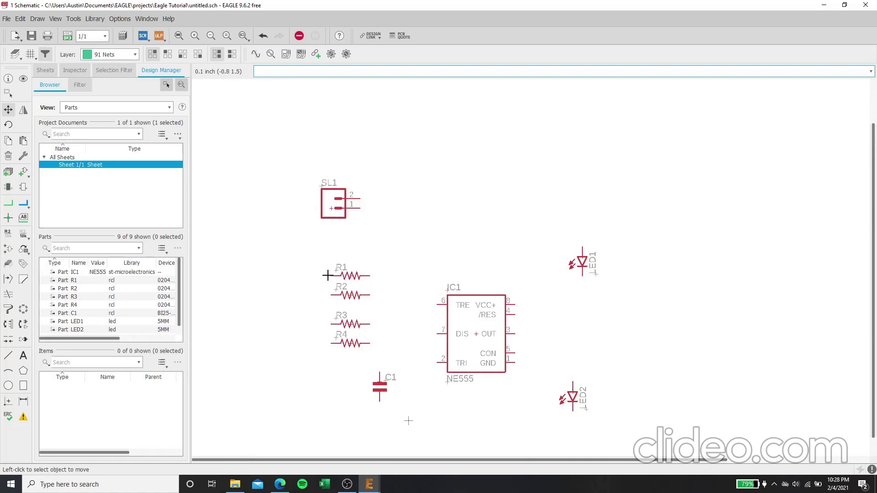
left_click(330, 208)
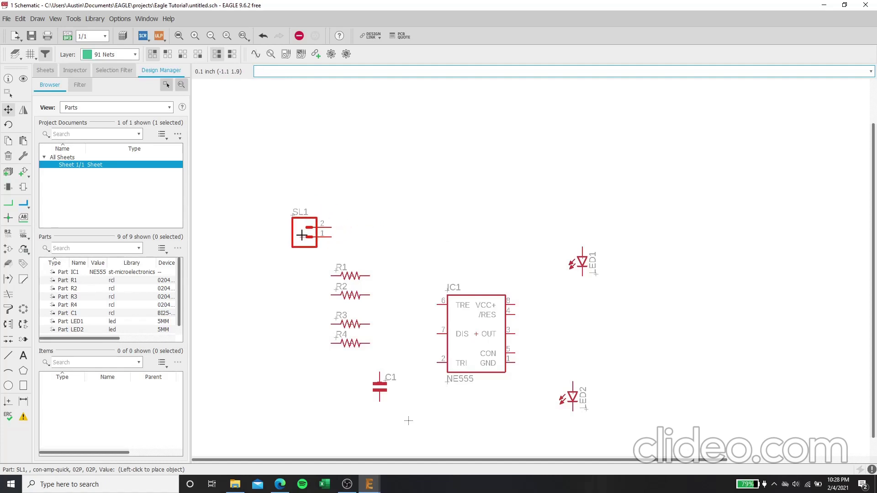
left_click(302, 236)
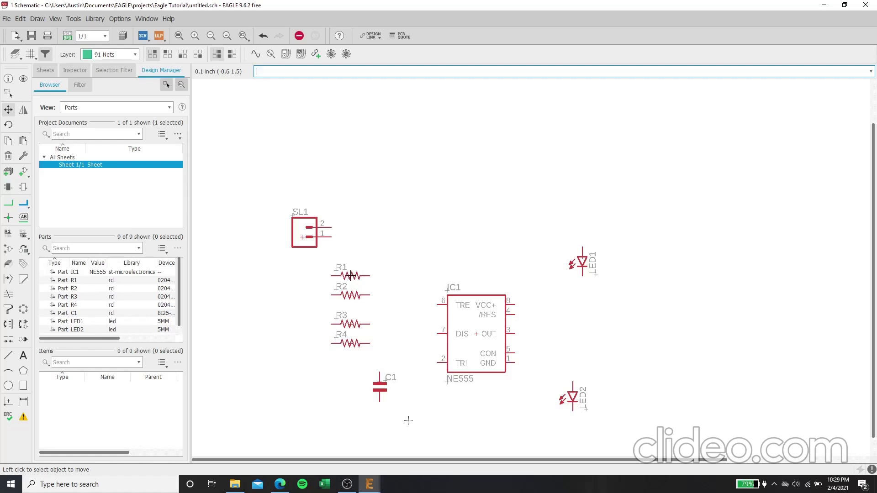
Step: Try the Rotate command on resistor R1, turning it through a full turn in 90-degree steps
left_click(7, 125)
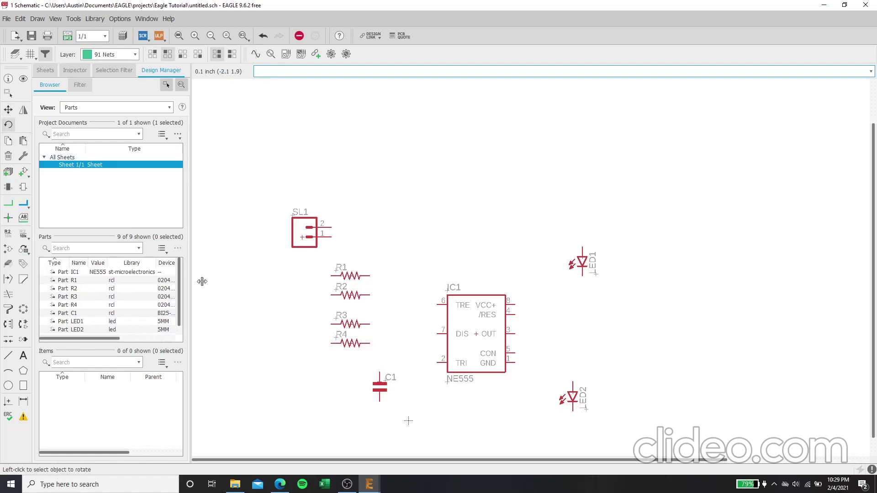
left_click(350, 275)
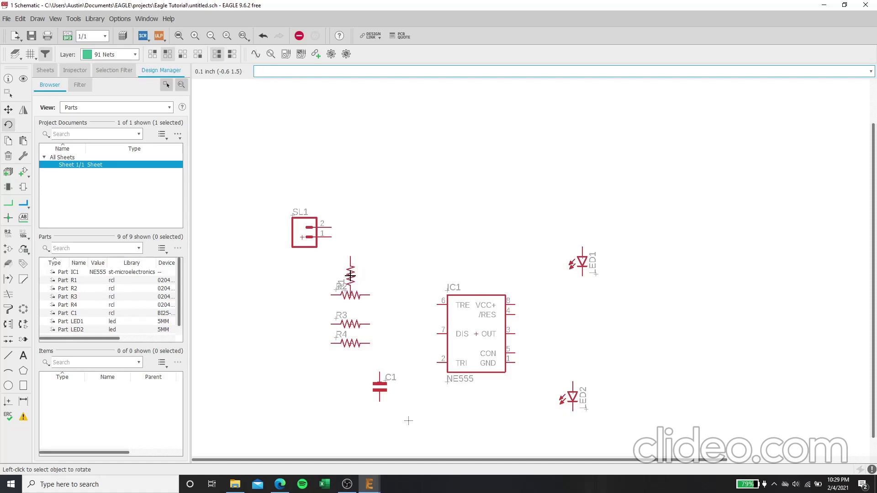
left_click(350, 275)
left_click(350, 275)
left_click(350, 275)
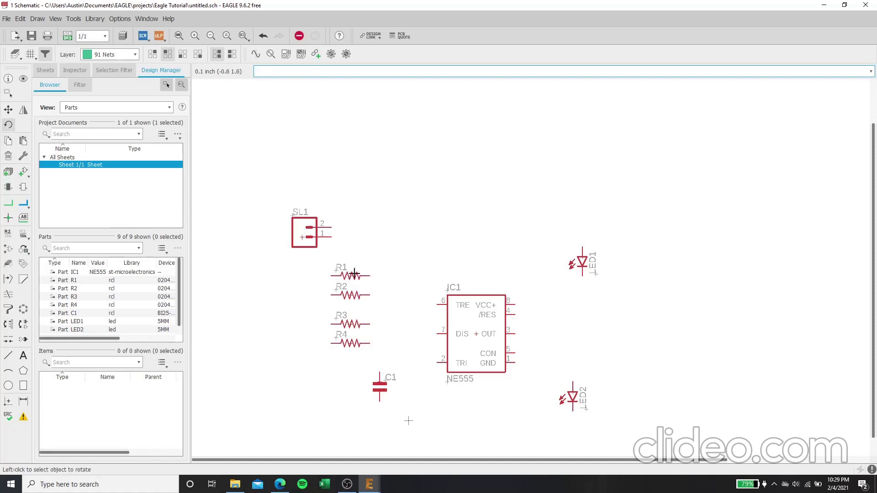
Step: Move resistor R1 into the gap between the other resistors and IC1, rotating it to a vertical orientation
left_click(11, 111)
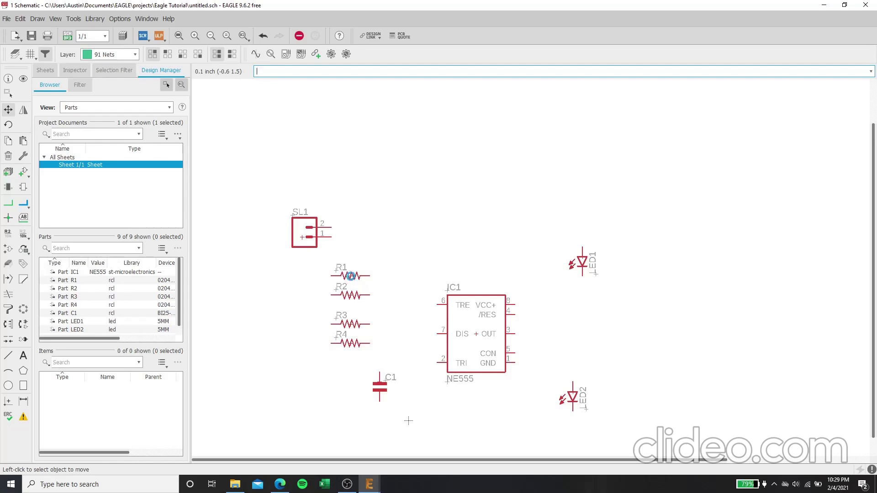
left_click(351, 276)
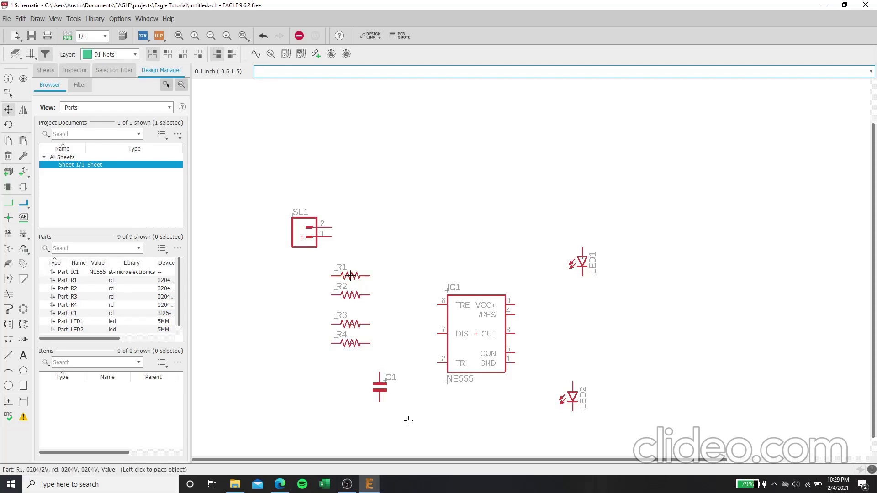
right_click(350, 276)
right_click(350, 276)
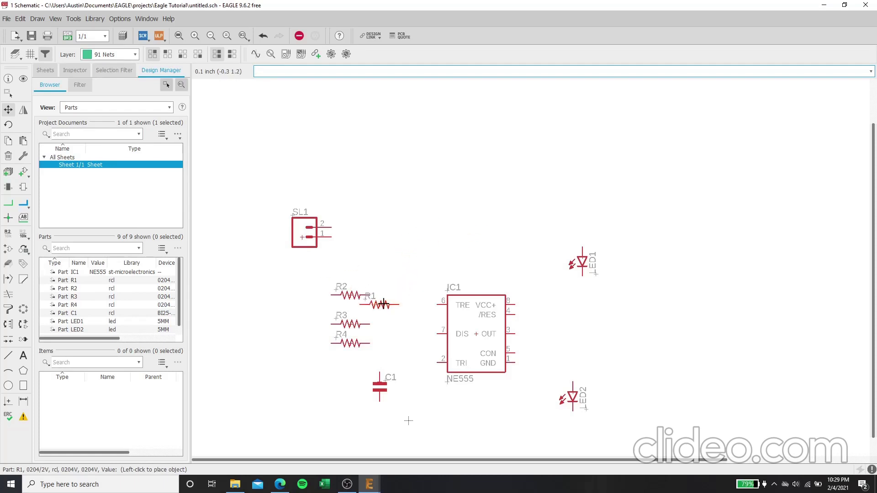
right_click(398, 277)
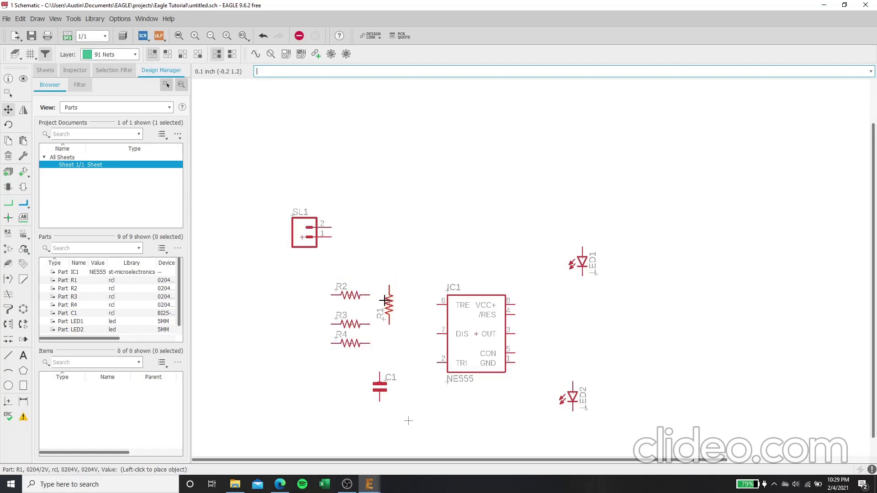
left_click(379, 297)
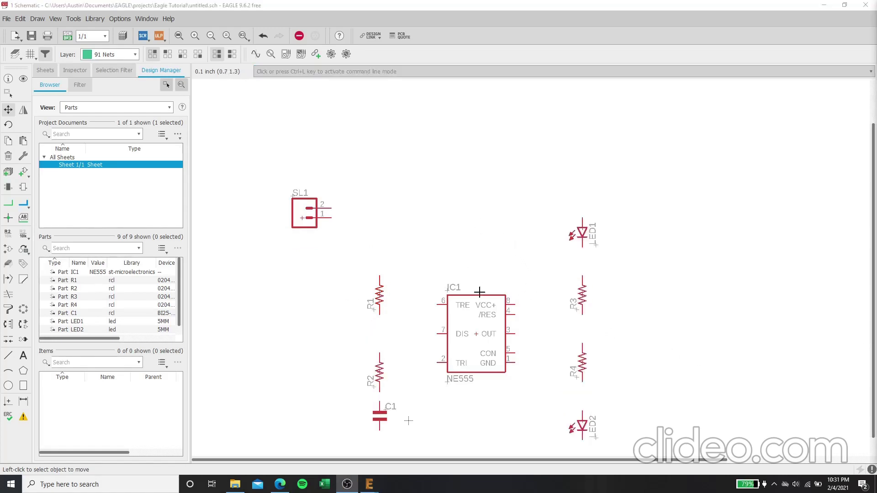
Step: Draw a net from pin 2 of connector SL1 to the upper pin of LED1
middle_click_drag(542, 297, 548, 226)
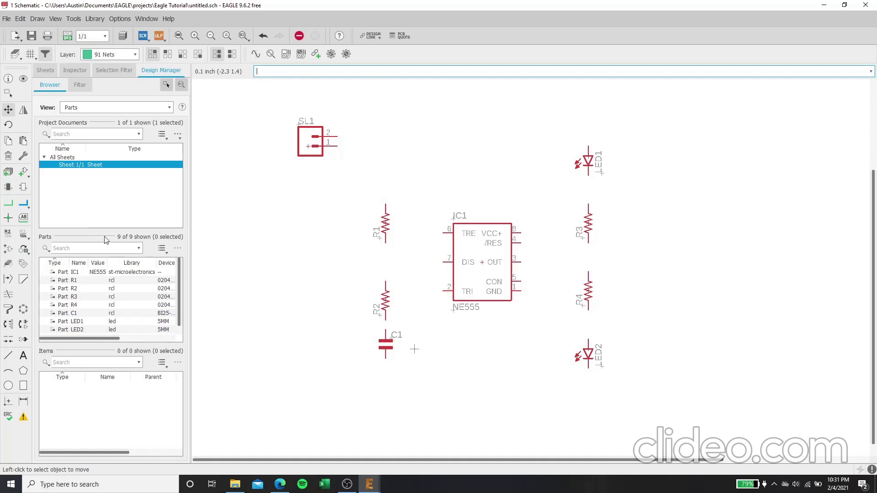
left_click(8, 205)
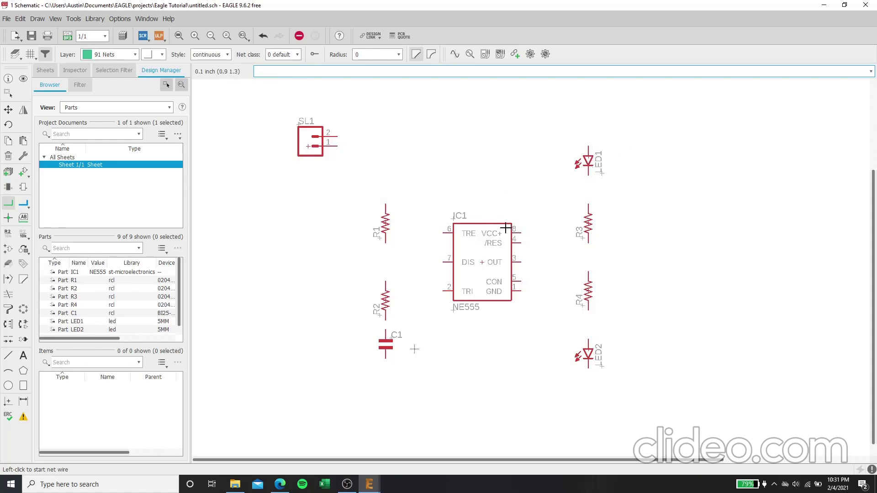
left_click(338, 137)
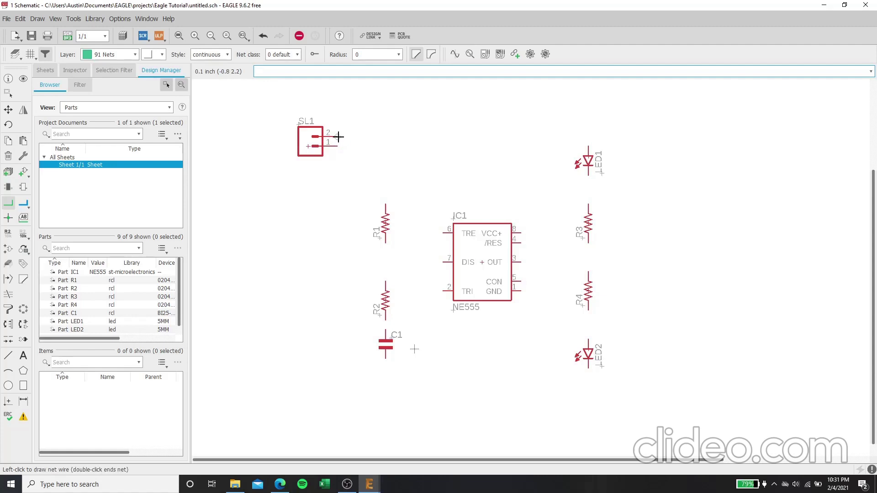
left_click(588, 146)
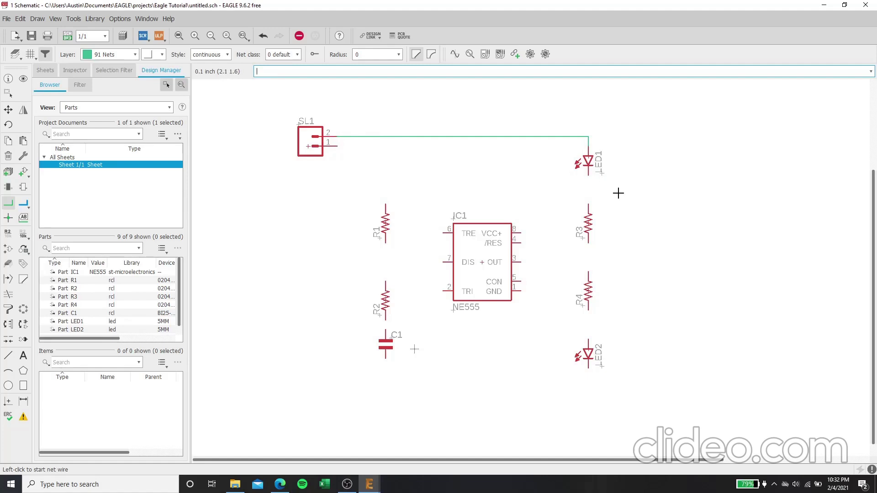
Step: Wire LED1, R3, R4 and LED2 in series with vertical nets between their facing pins
left_click(588, 177)
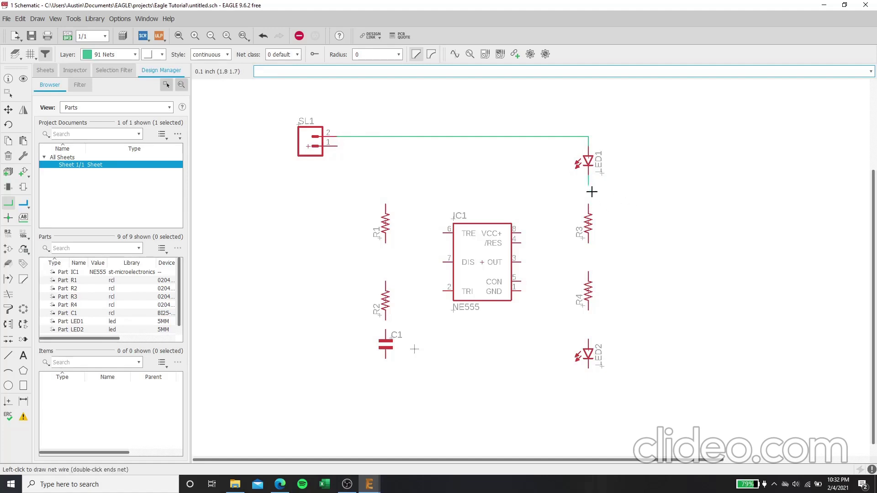
left_click(589, 204)
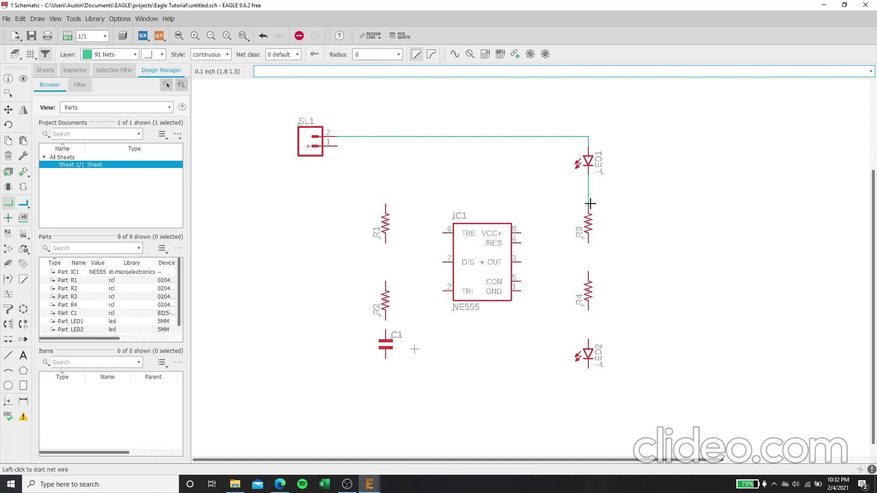
left_click(588, 244)
left_click(588, 272)
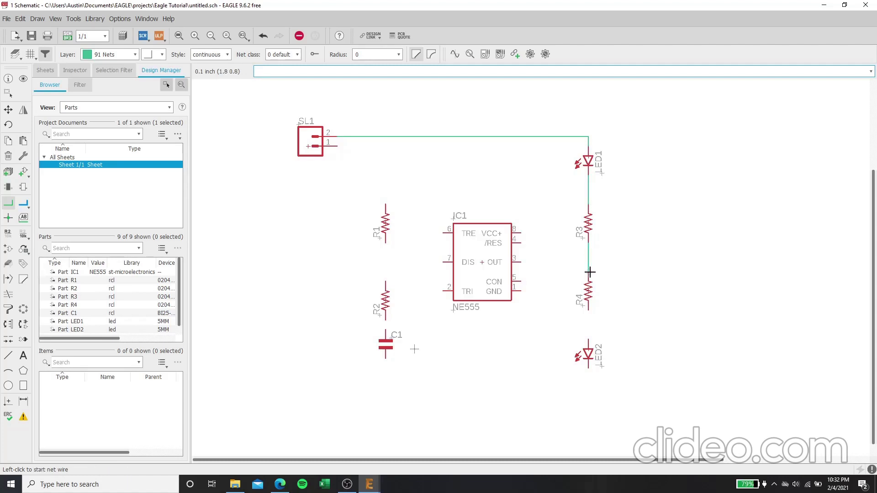
left_click(588, 311)
left_click(588, 341)
Step: Connect IC1's OUT pin 3 to the net between R3 and R4 and check the junction
left_click(521, 262)
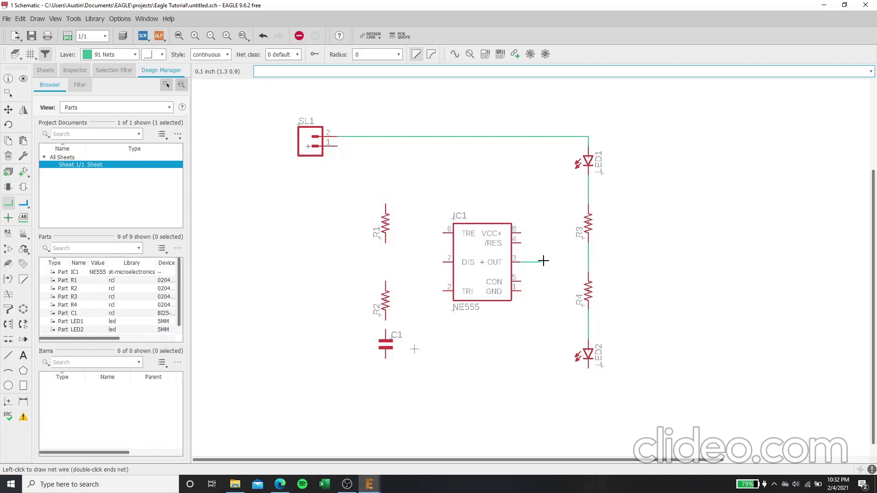
left_click(589, 263)
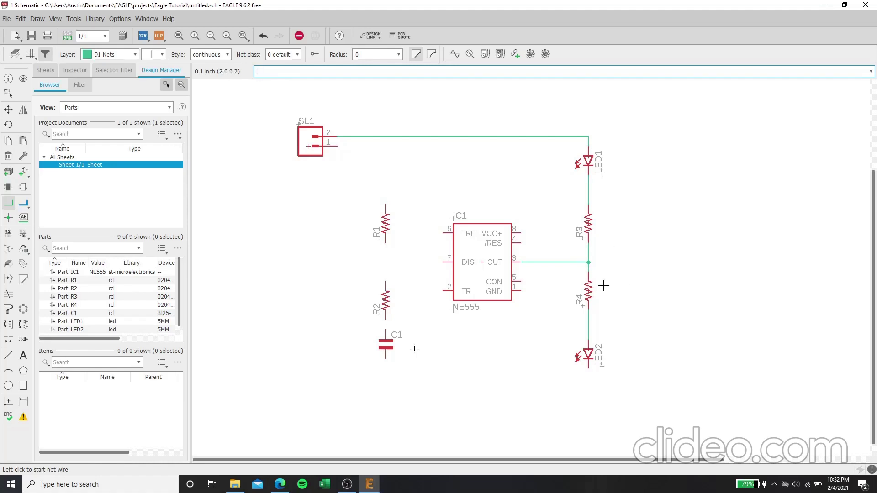
scroll(594, 263, "up", 2)
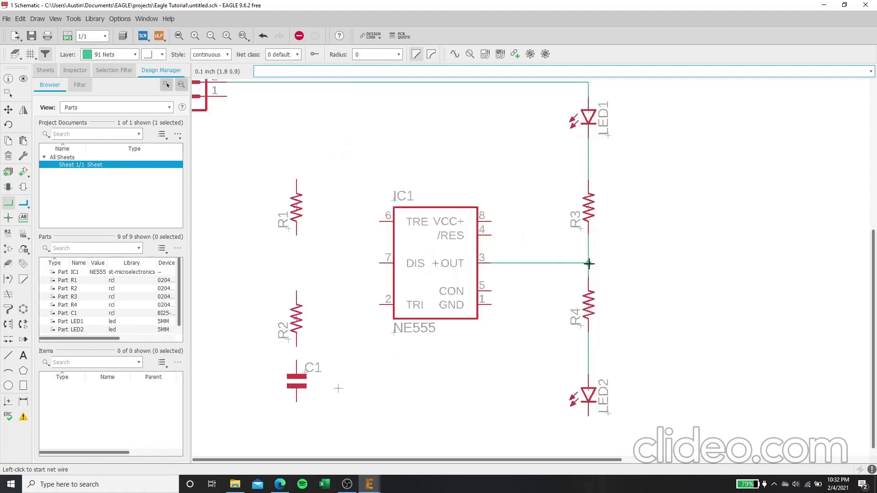
scroll(583, 258, "down", 2)
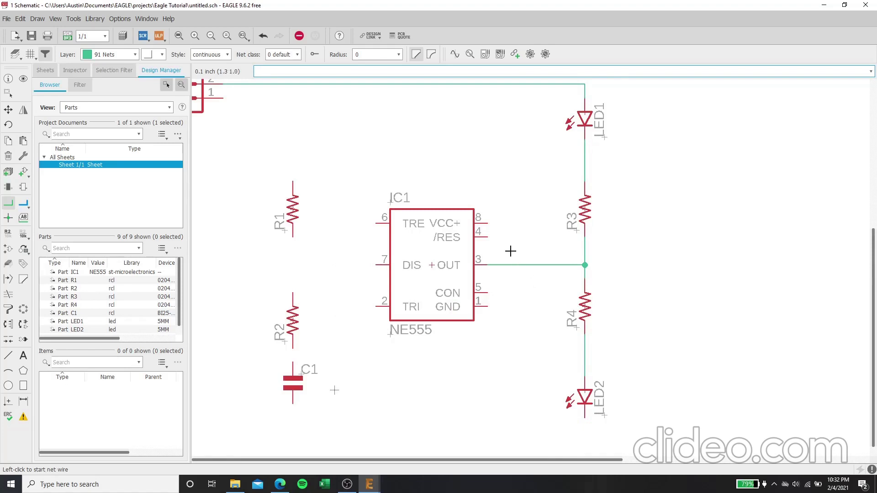
Step: Draw a trial net from IC1's /RES pin 4 down across the OUT net, end it in open space and undo it
left_click(488, 237)
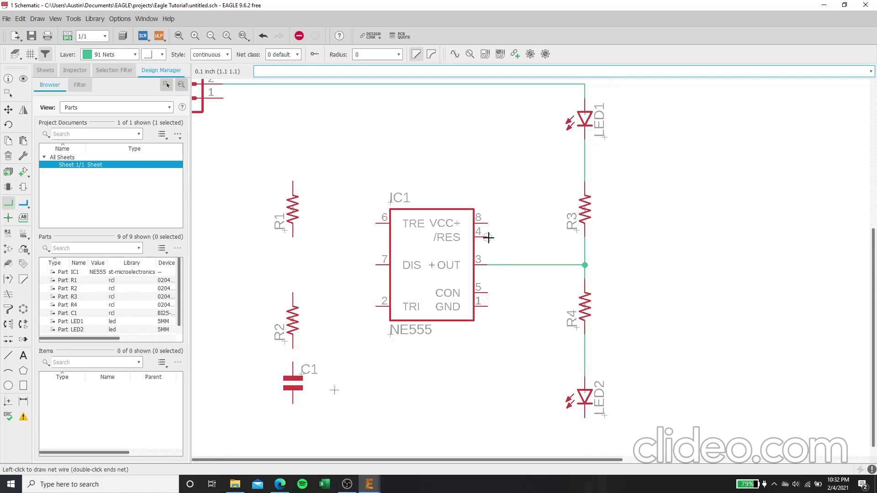
left_click(529, 333)
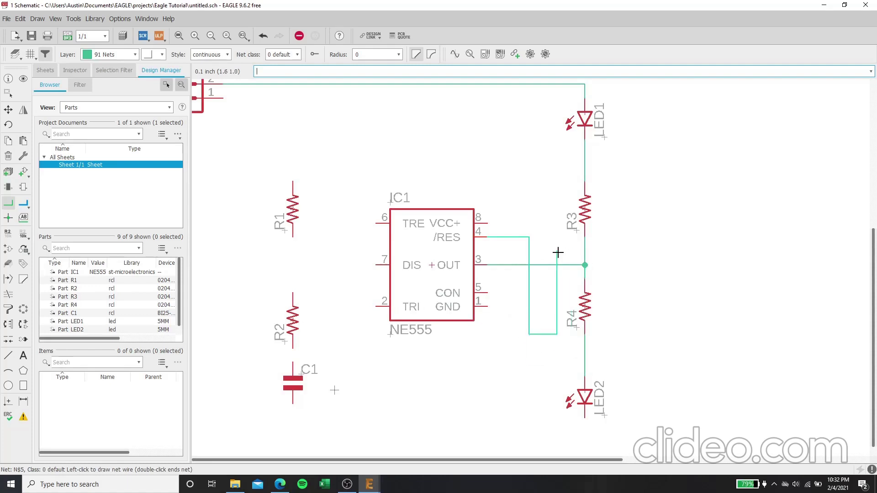
key("Escape")
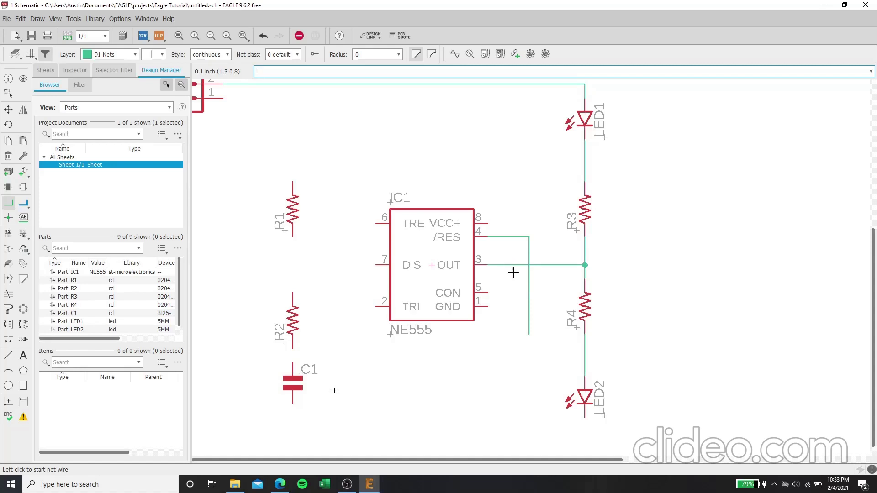
key("ctrl+z")
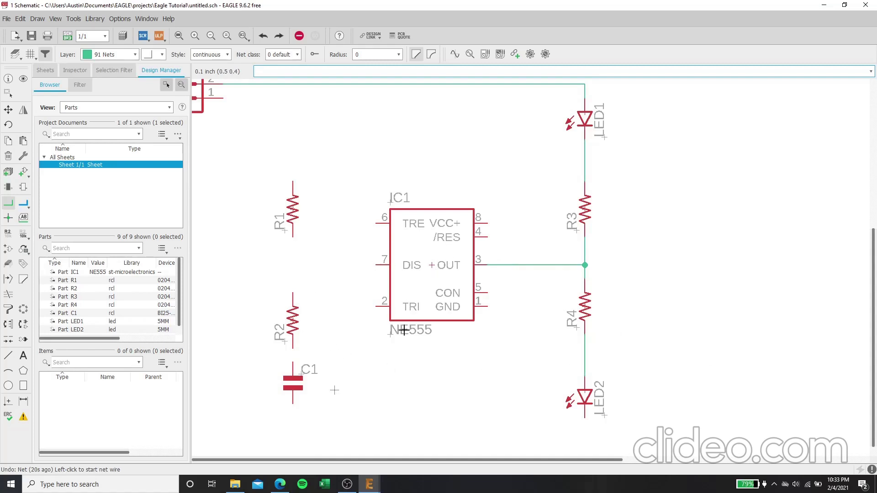
Step: Set the value of resistor R1 to 1k
scroll(405, 331, "up", 1)
scroll(415, 343, "down", 2)
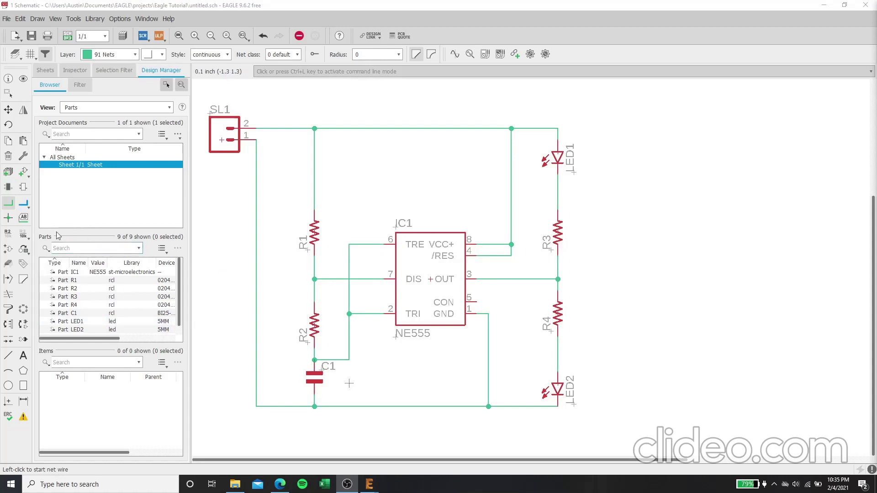
left_click(23, 236)
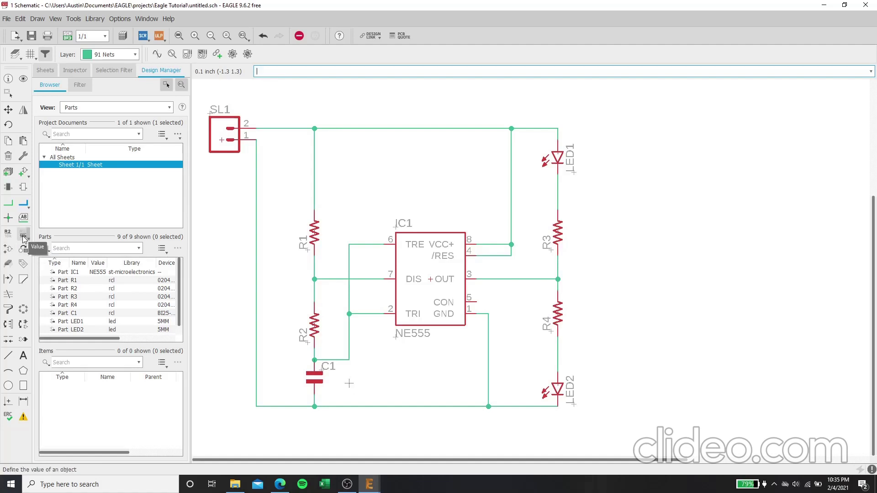
left_click(315, 237)
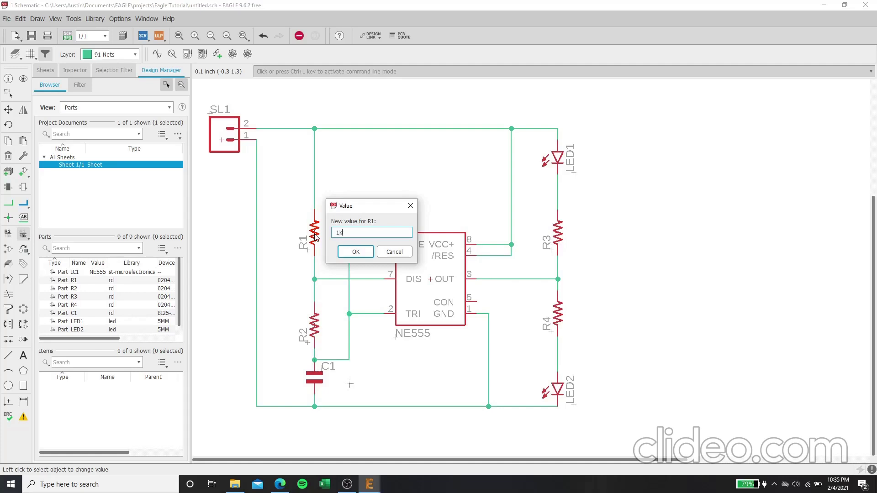
key("Return")
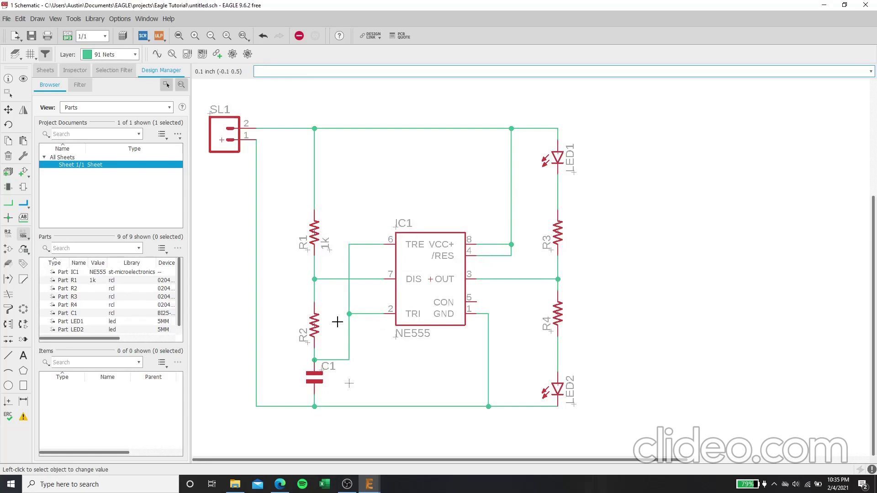
Step: Set the value of resistor R2 to 470k and the values of resistors R3 and R4 to 220k
left_click(319, 327)
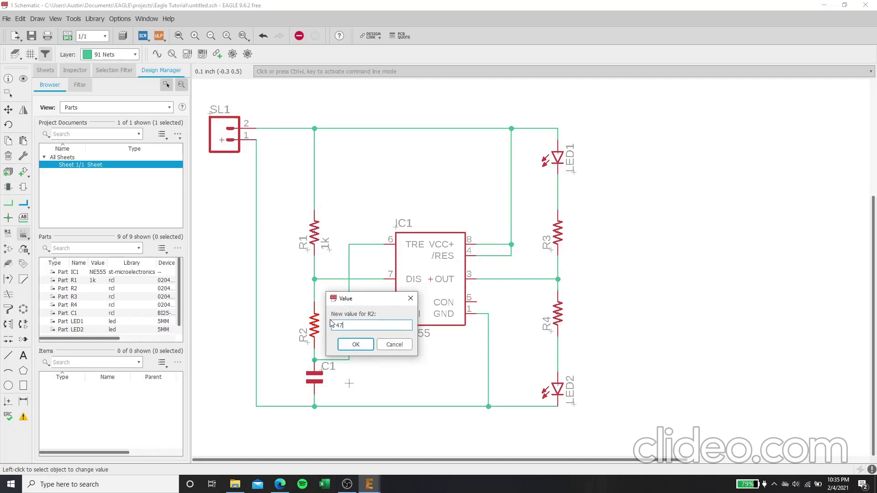
key("Return")
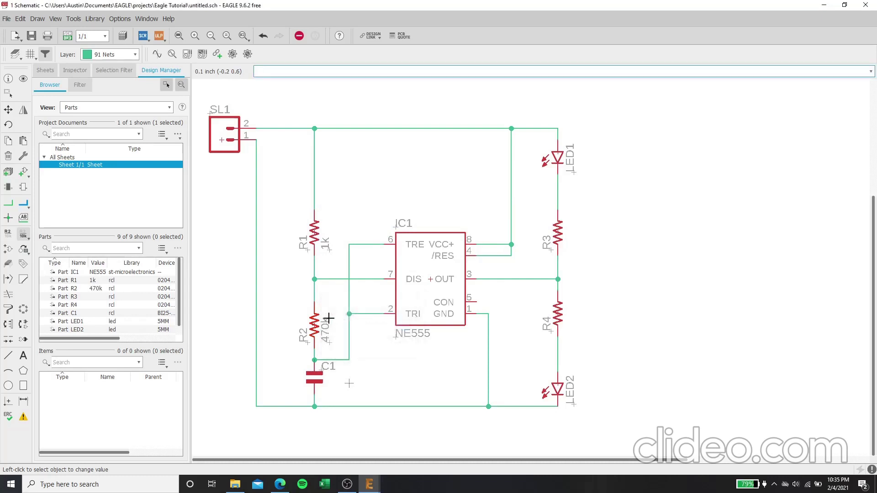
left_click(559, 234)
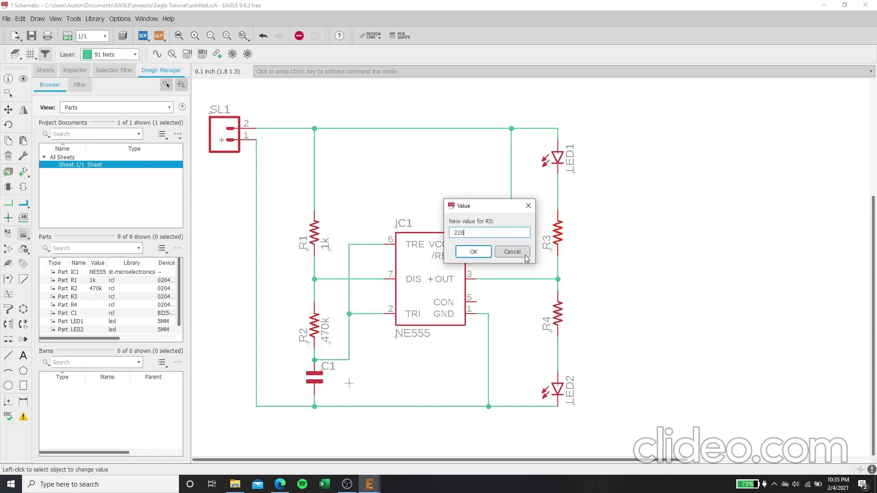
type("220k")
key("Return")
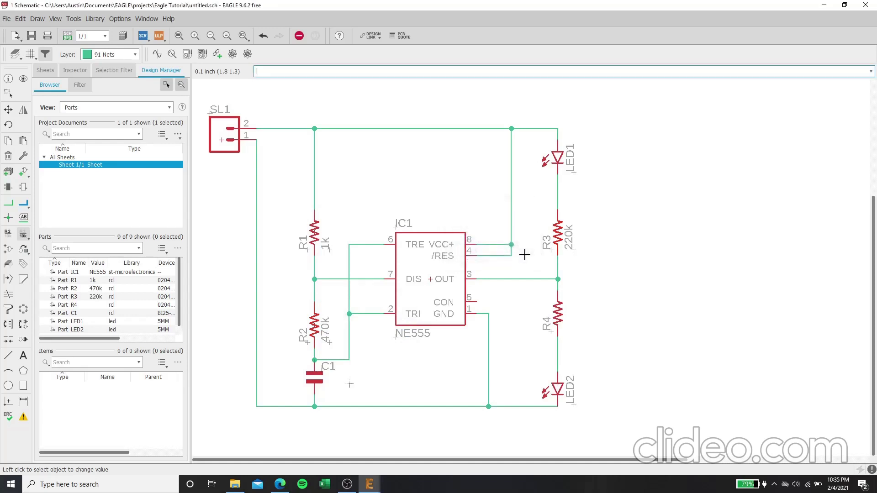
left_click(558, 314)
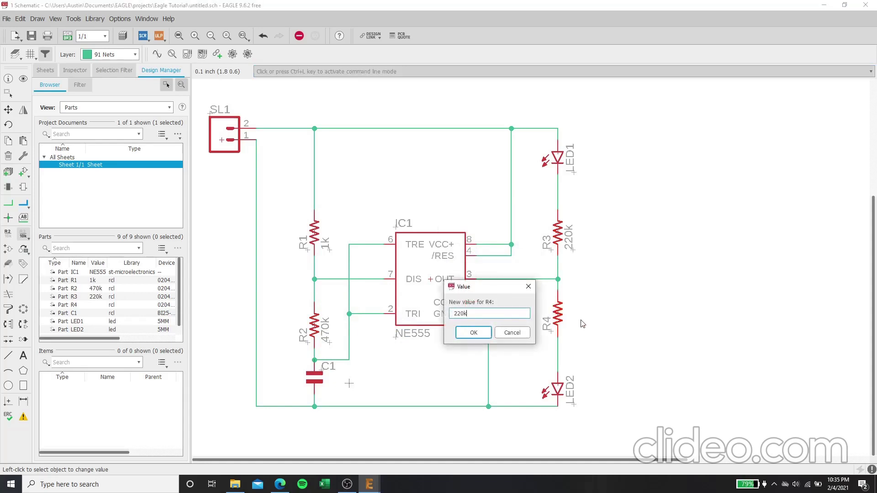
key("Return")
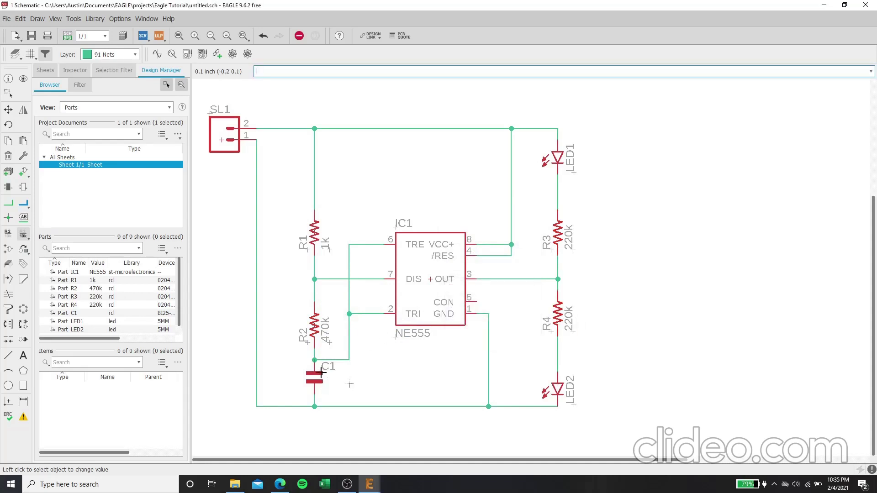
Step: Set capacitor C1's value to 1u and run the electrical rule check, placing its results window beside the schematic
left_click(322, 373)
type("1u")
key("Return")
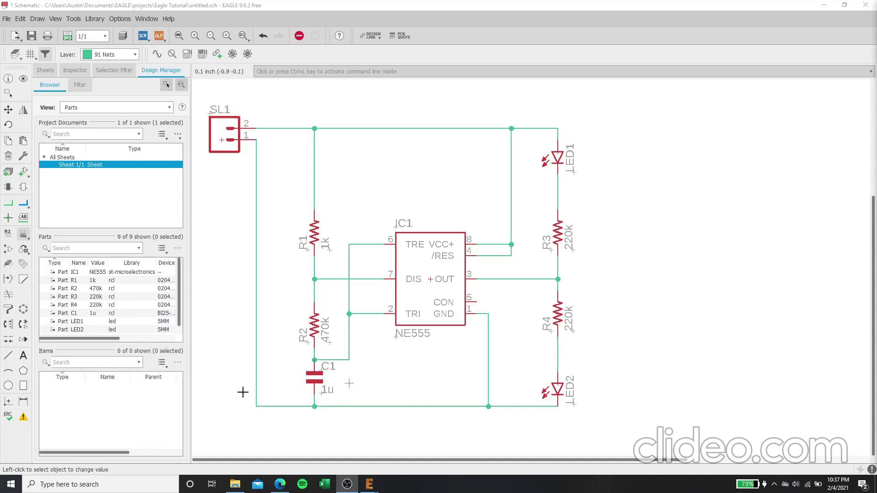
left_click(8, 418)
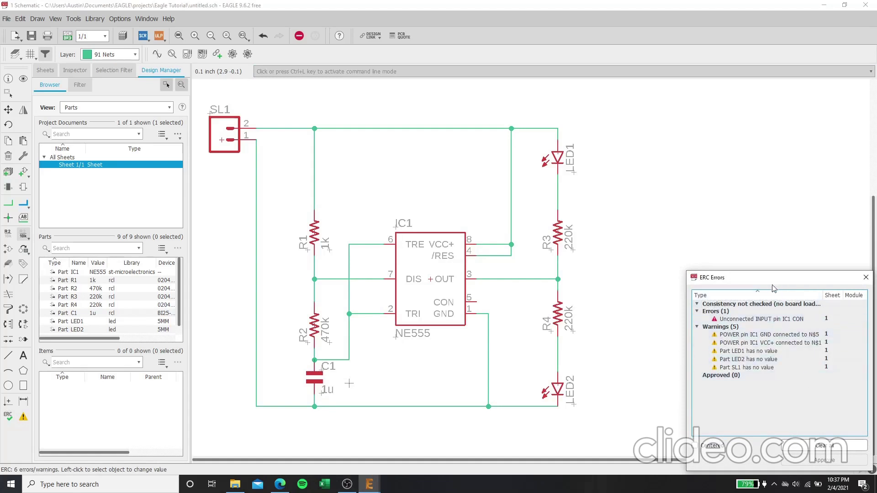
left_click_drag(770, 286, 758, 175)
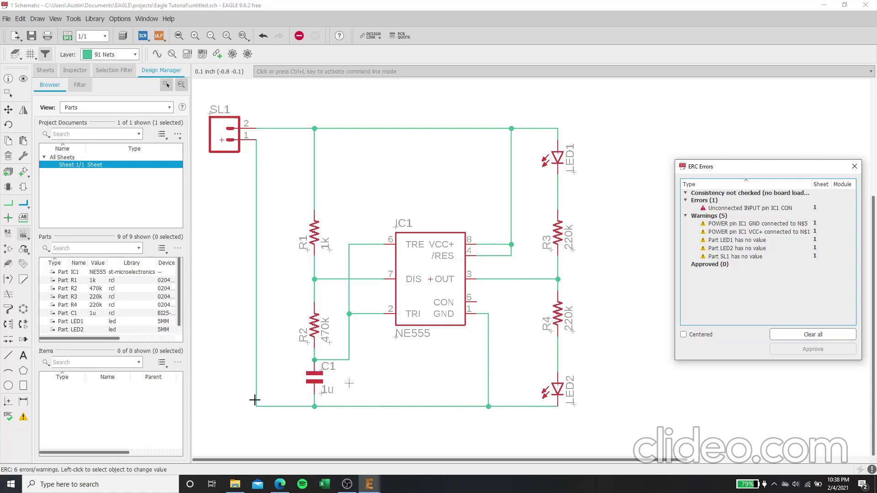
Step: Find "electrolytic capacitor" in the part library and place one EL-BI25-10AXIAL from rcl between the NE555's ground net and LED2
left_click(24, 178)
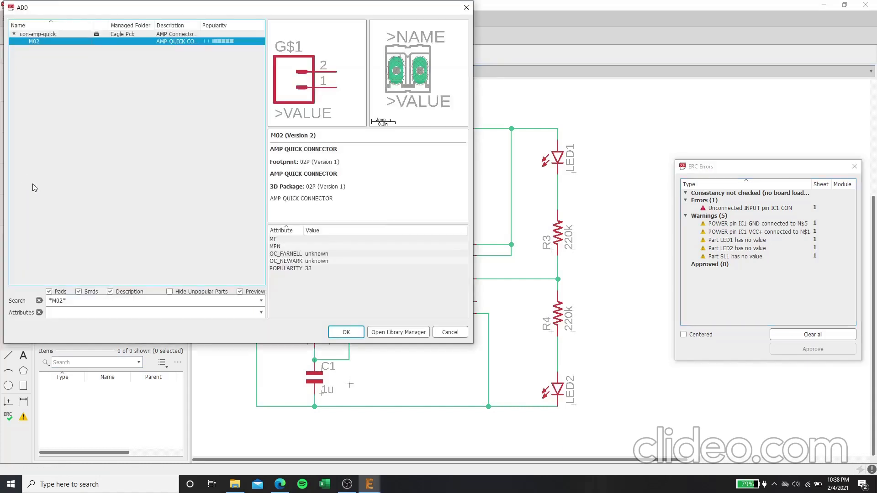
triple_click(151, 300)
key("BackSpace")
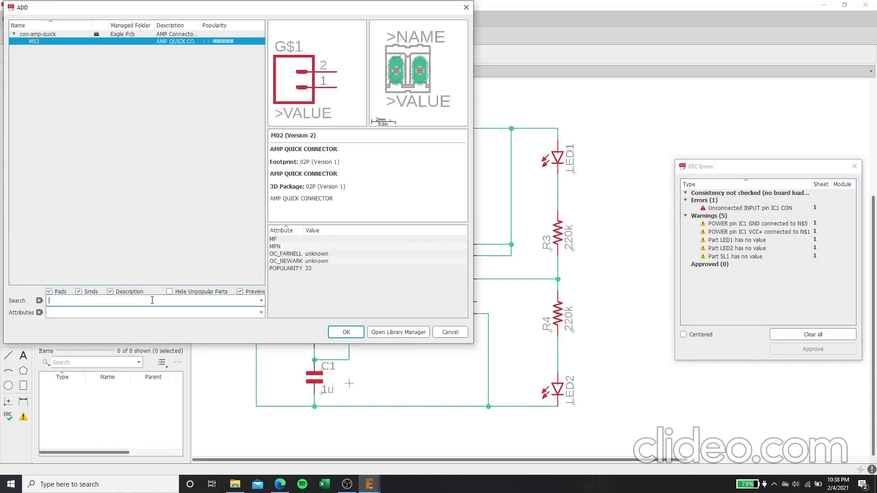
type("e")
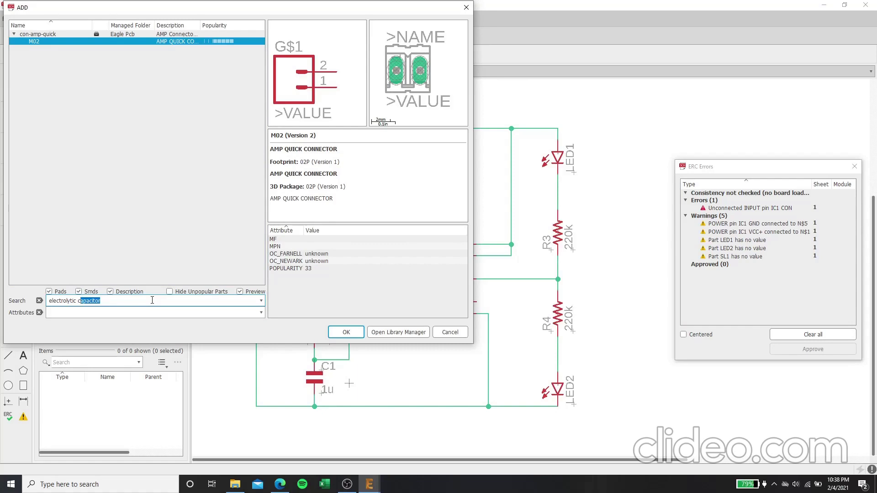
type("lectrolytic c")
key("Return")
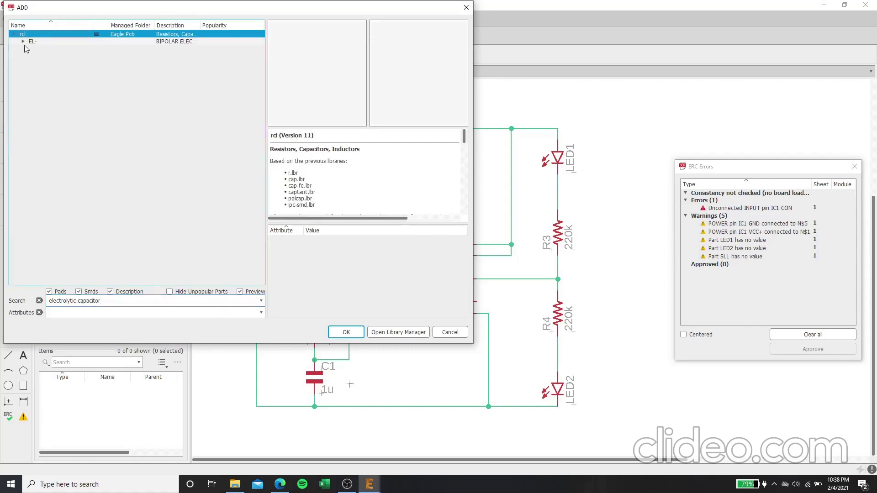
double_click(28, 41)
double_click(50, 49)
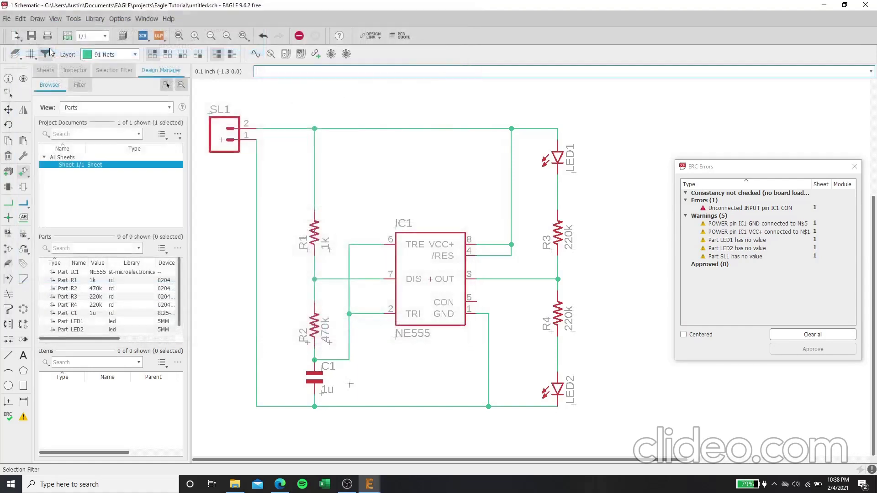
left_click(507, 344)
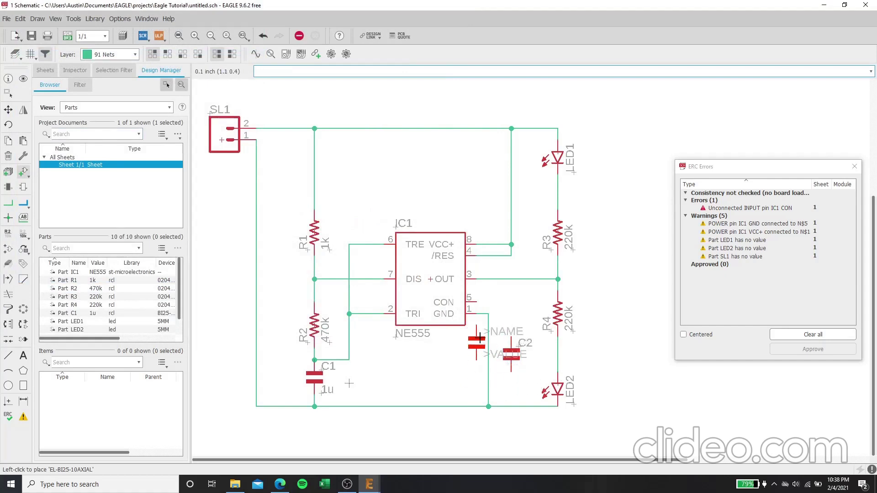
key("Escape")
key("Escape")
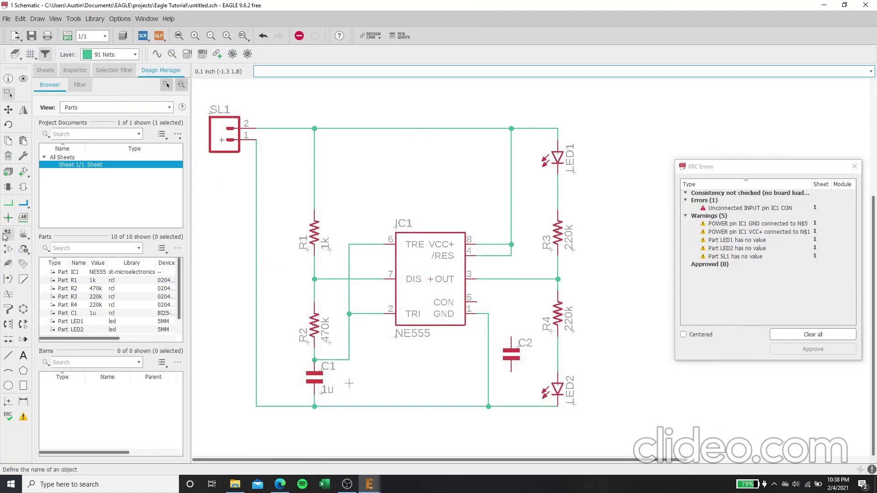
Step: Draw a net from IC1's CON pin 5 to the upper pin of C2 and on from its lower pin to the ground net
left_click(9, 203)
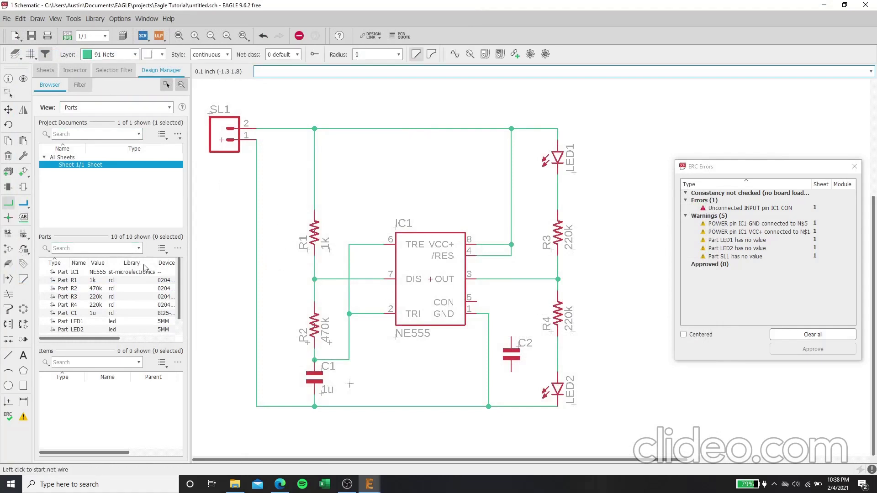
left_click(480, 302)
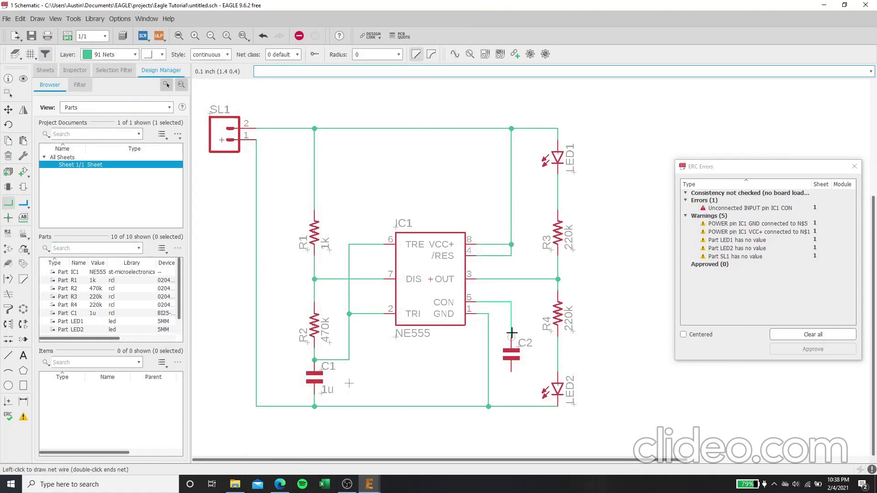
left_click(511, 371)
left_click(512, 406)
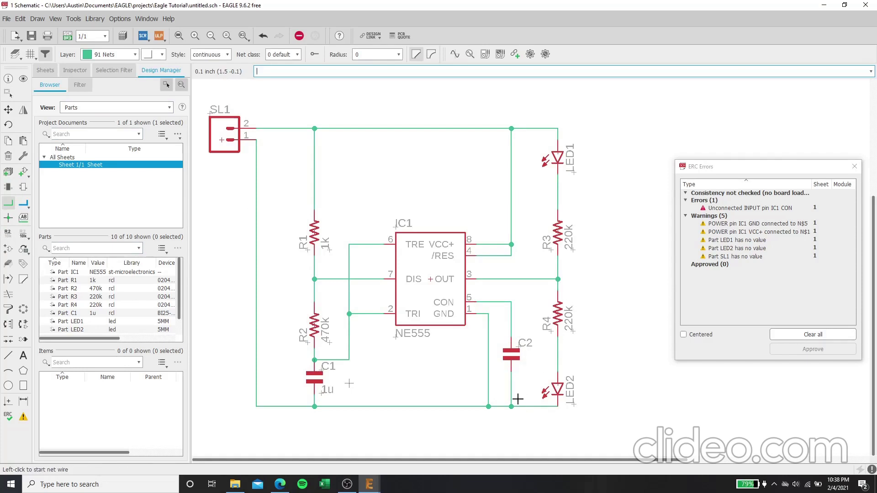
Step: Set capacitor C2's value to 10n and rerun the electrical rule check with the old results closed
left_click(23, 235)
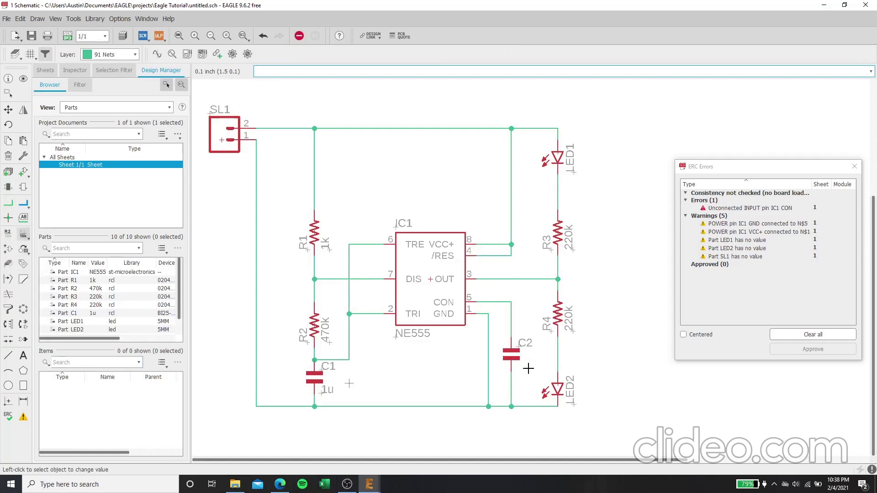
left_click(512, 356)
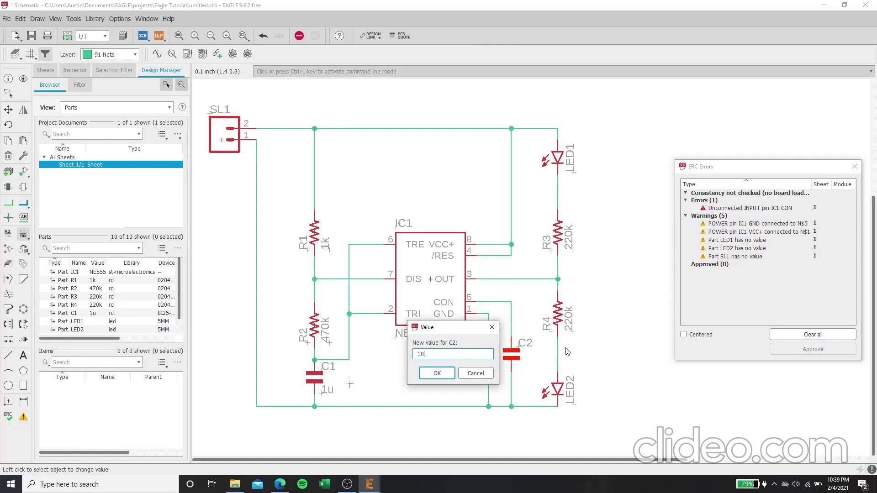
key("Return")
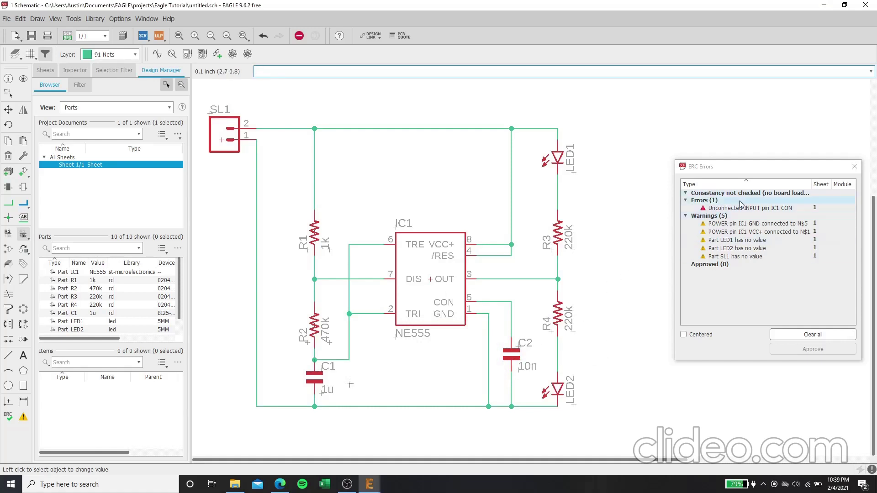
left_click(854, 166)
left_click(8, 417)
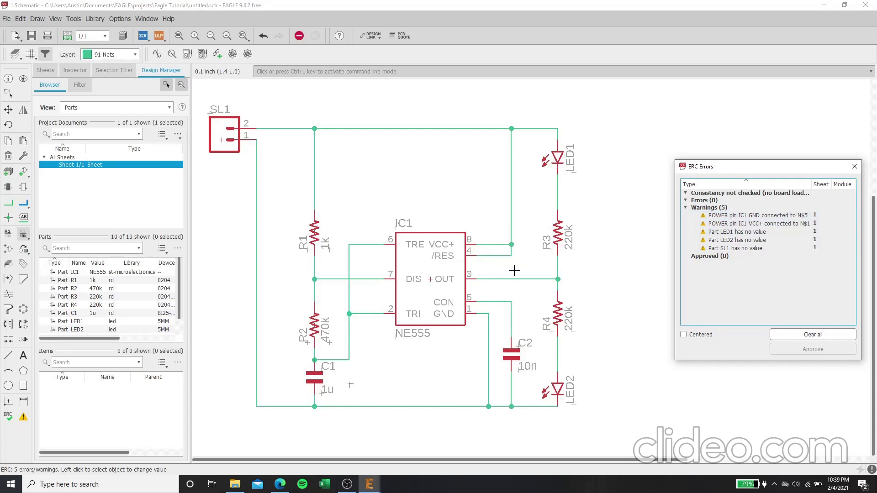
Step: Rename the net on IC1's pin 8 to VCC+ with a label beside the pin, and rerun the electrical rule check
left_click(8, 233)
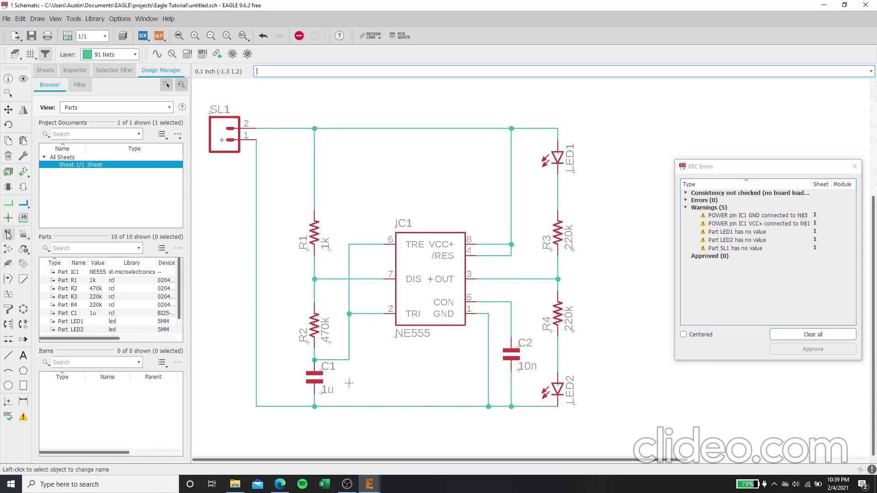
left_click(494, 245)
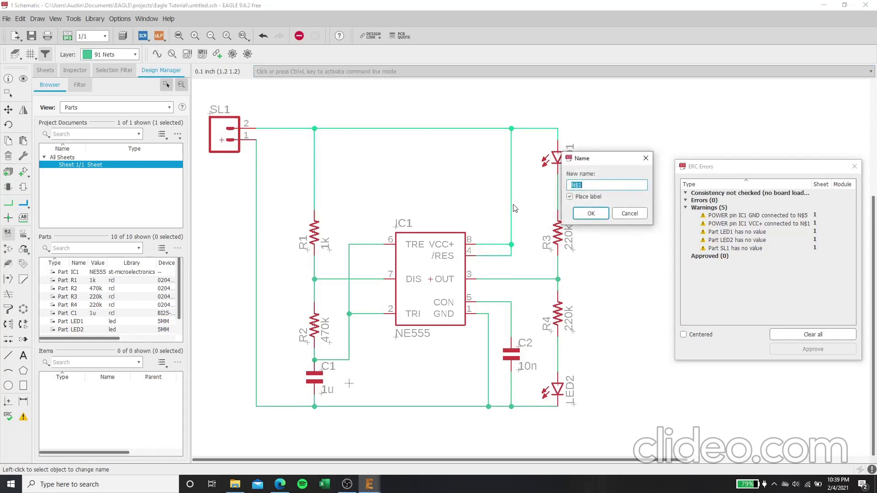
type("VCC+")
left_click(590, 214)
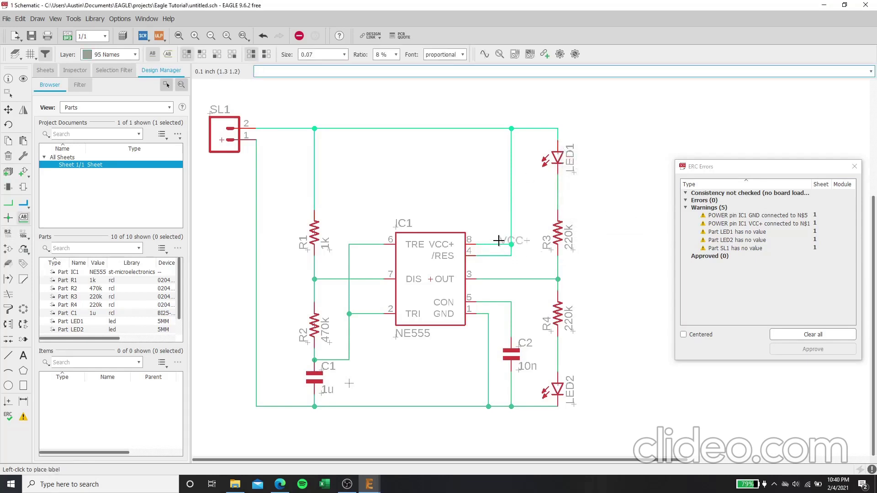
left_click(475, 244)
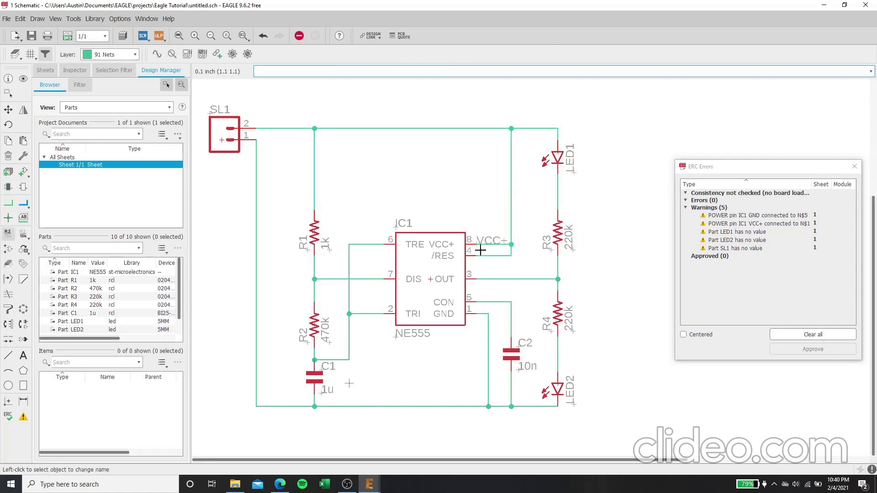
left_click(8, 416)
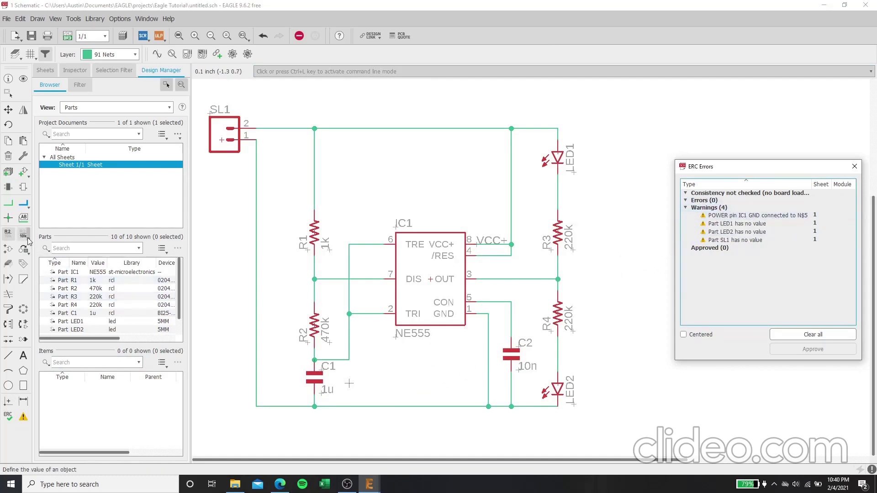
Step: Rename the net on IC1's pin 1 to GND and place its label on the vertical wire next to C2
key("ctrl+l")
left_click(488, 336)
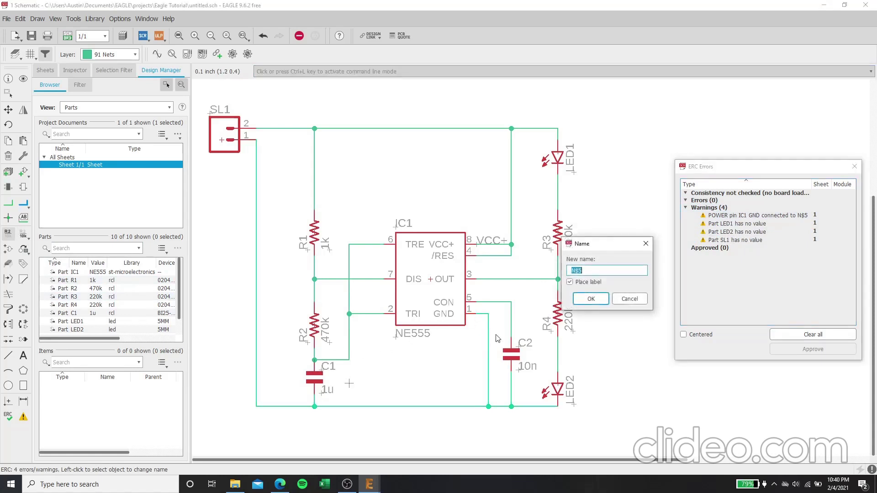
type("GND")
left_click(602, 299)
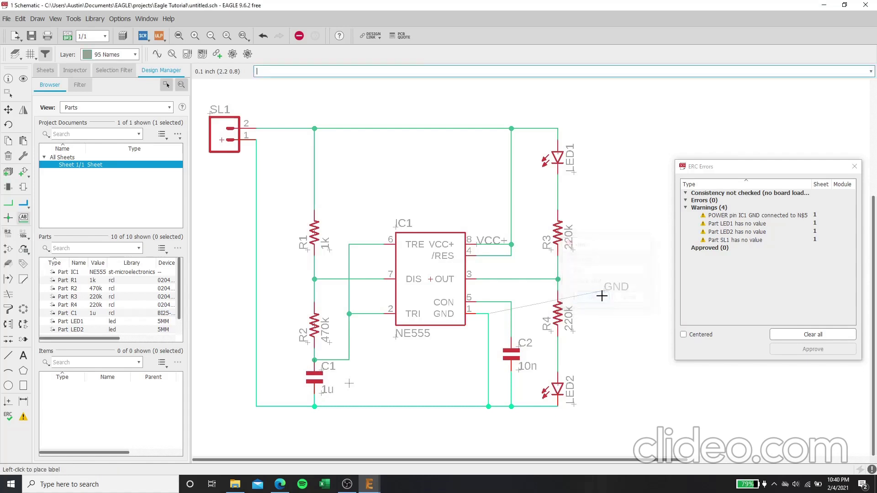
left_click(489, 347)
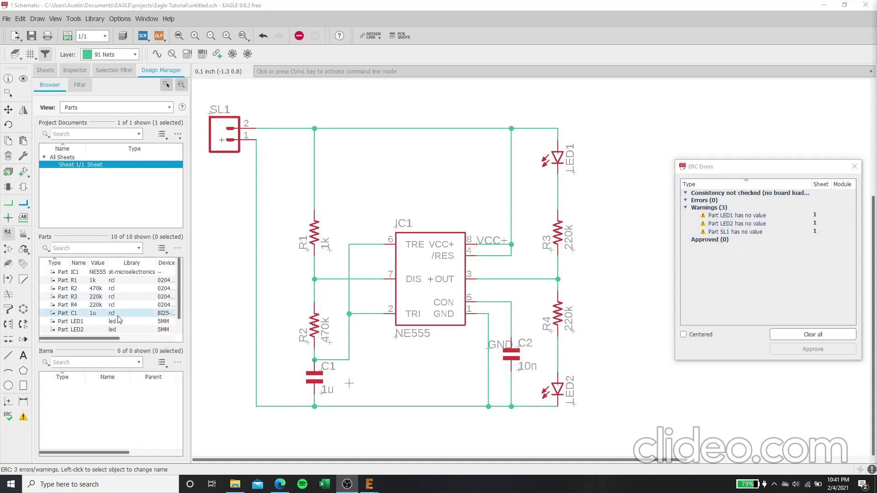
Step: Set the values of LED1 and LED2 to RED
left_click(23, 237)
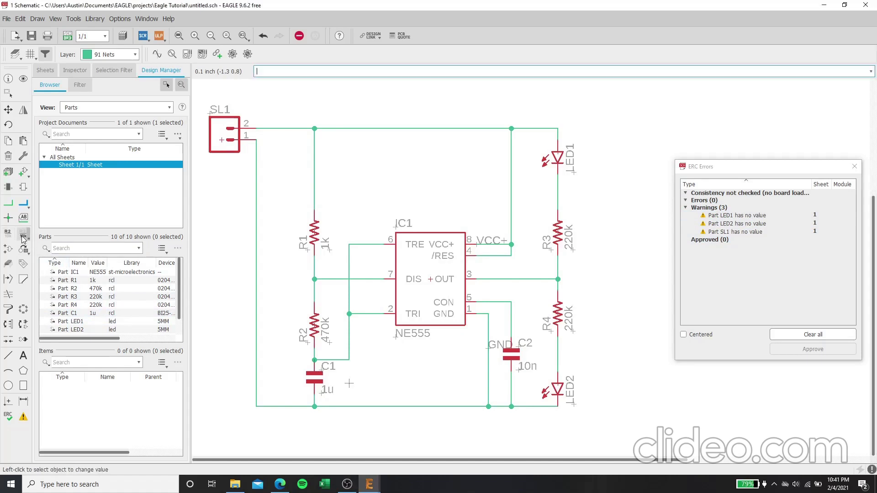
left_click(558, 158)
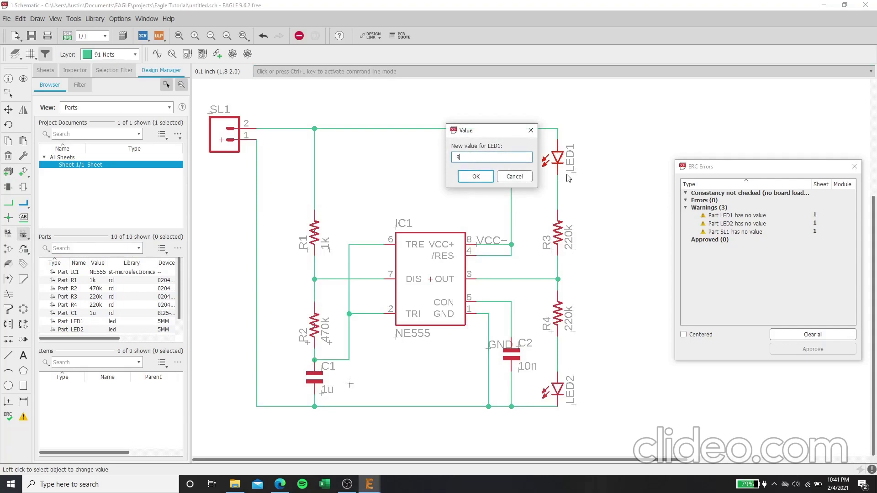
key("Return")
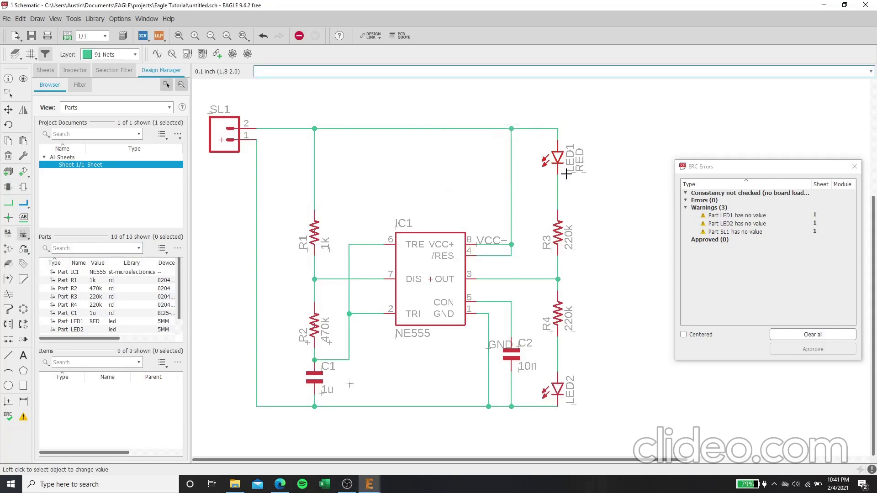
left_click(558, 389)
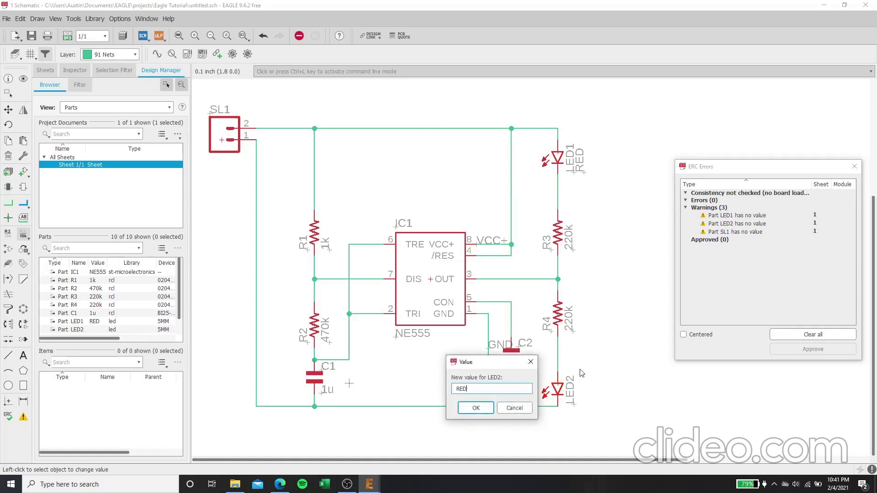
key("Return")
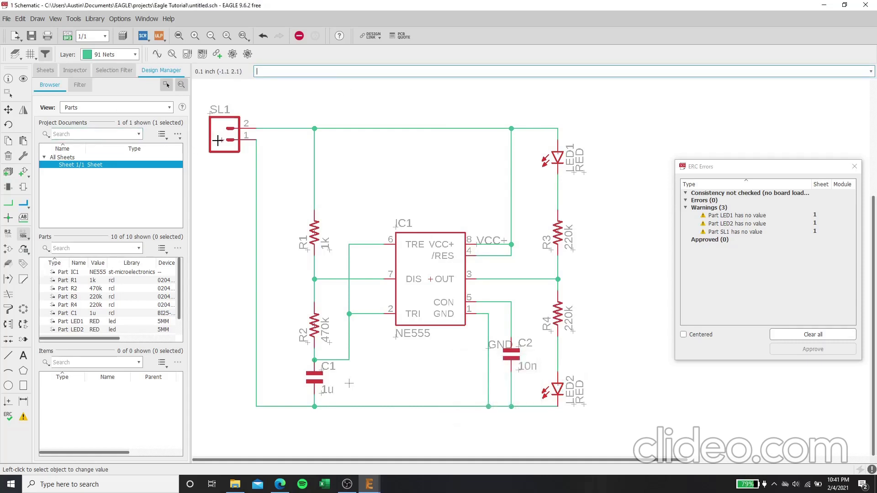
Step: Set connector SL1's value to 9v and rerun the electrical rule check
left_click(217, 141)
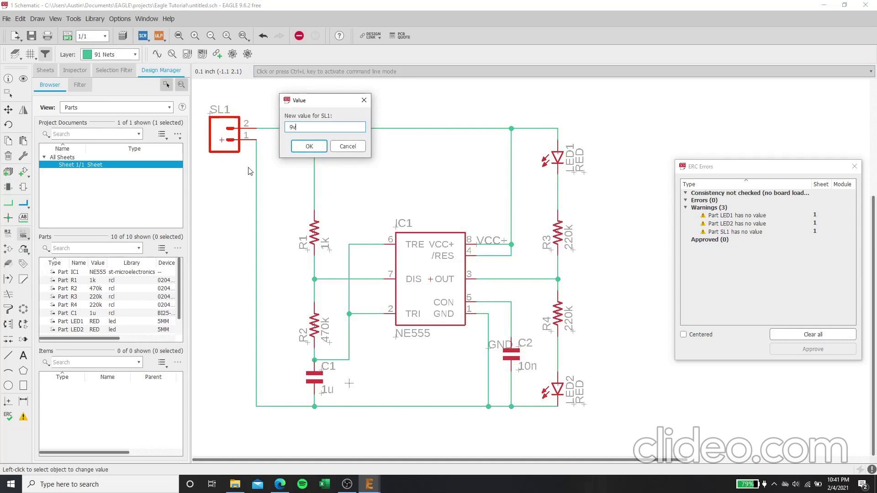
left_click(302, 147)
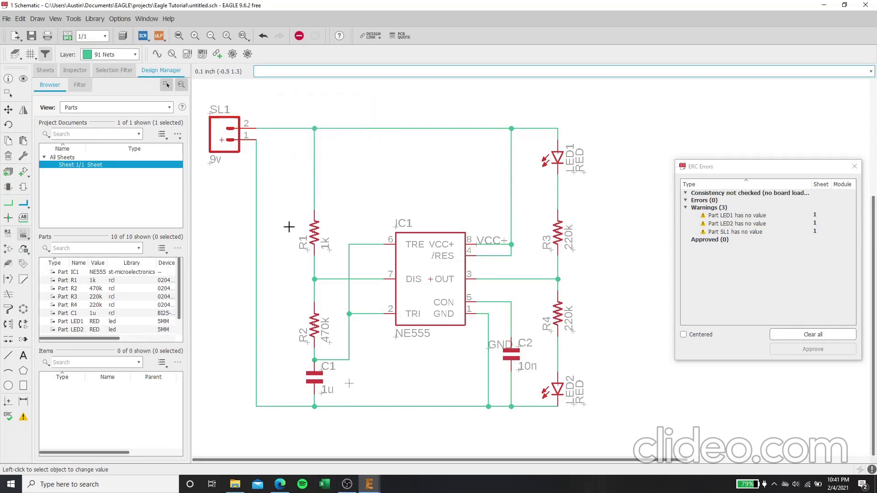
left_click(8, 416)
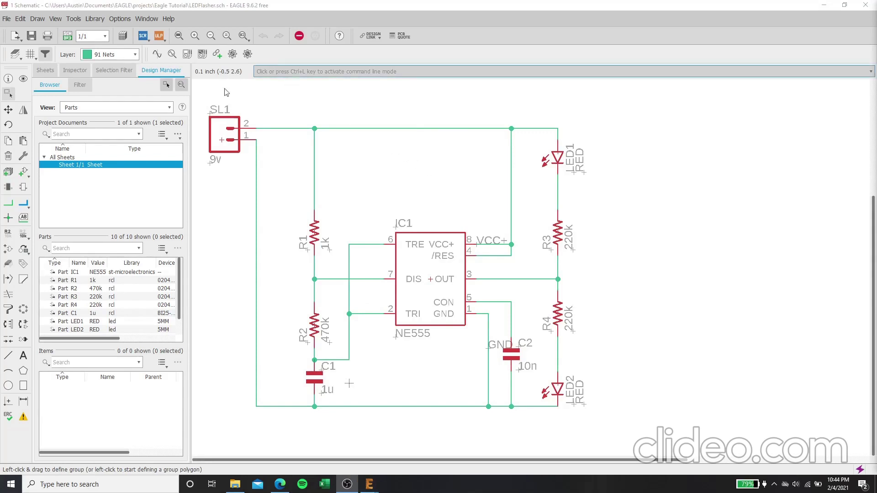
Step: Generate the LEDFlasher board layout from the schematic
left_click(68, 37)
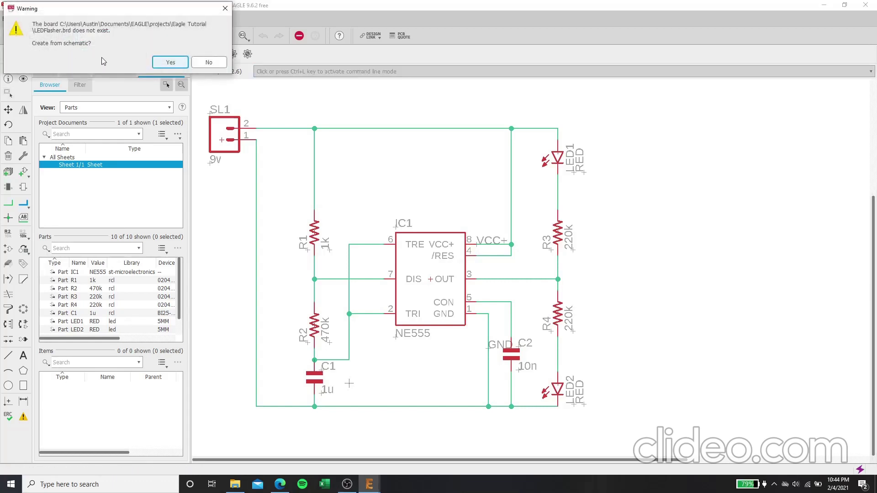
left_click(170, 62)
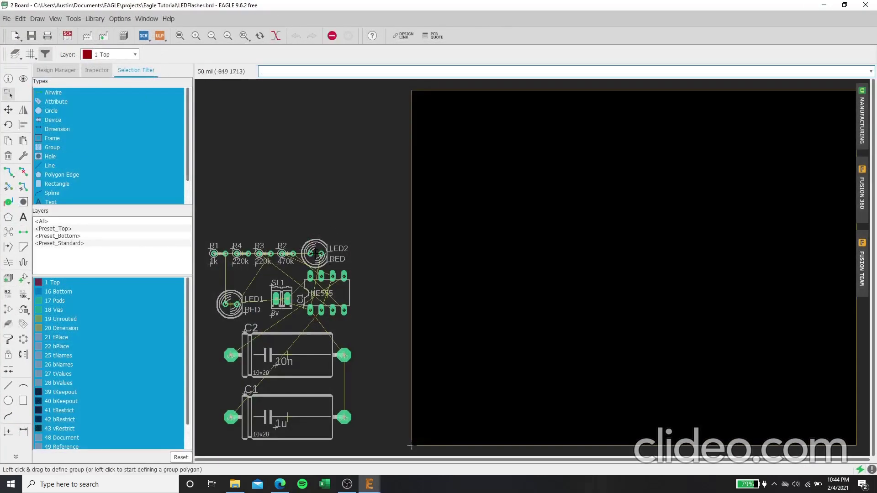
Step: Move capacitor C2 to the lower middle of the board outline, place IC1 above it, and recompute the airwires
scroll(346, 267, "down", 2)
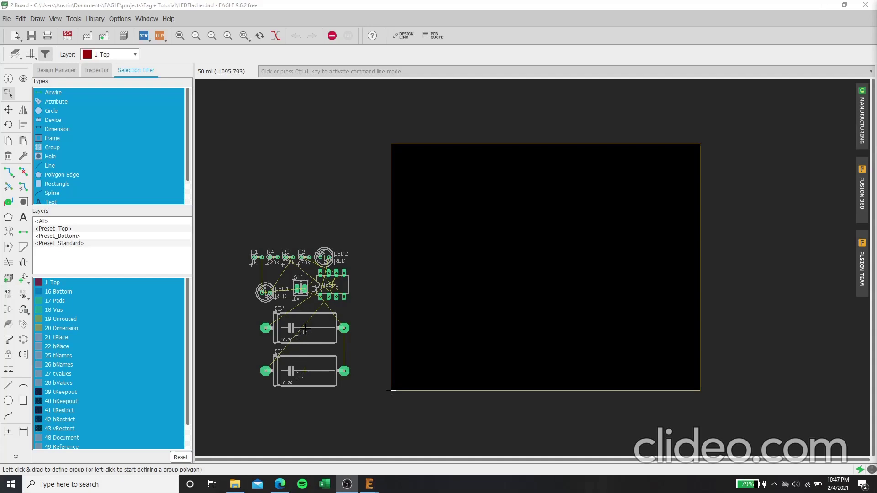
key("ctrl+l")
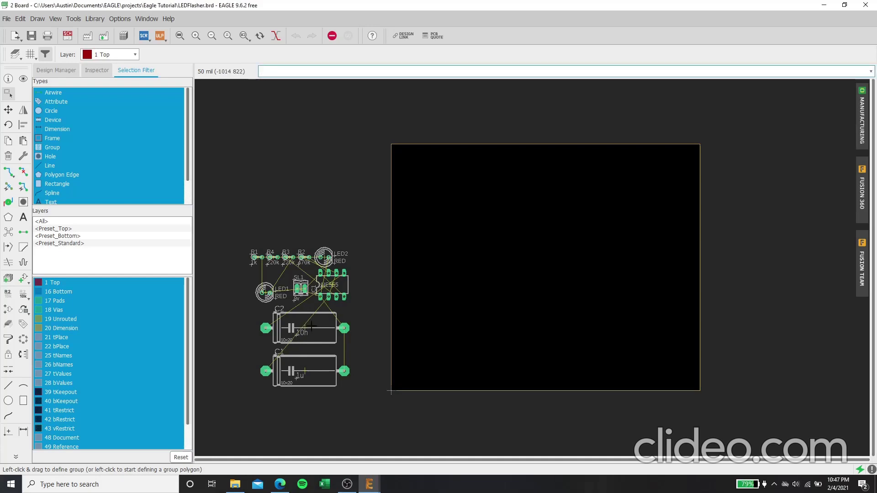
left_click_drag(305, 327, 552, 369)
left_click(552, 368)
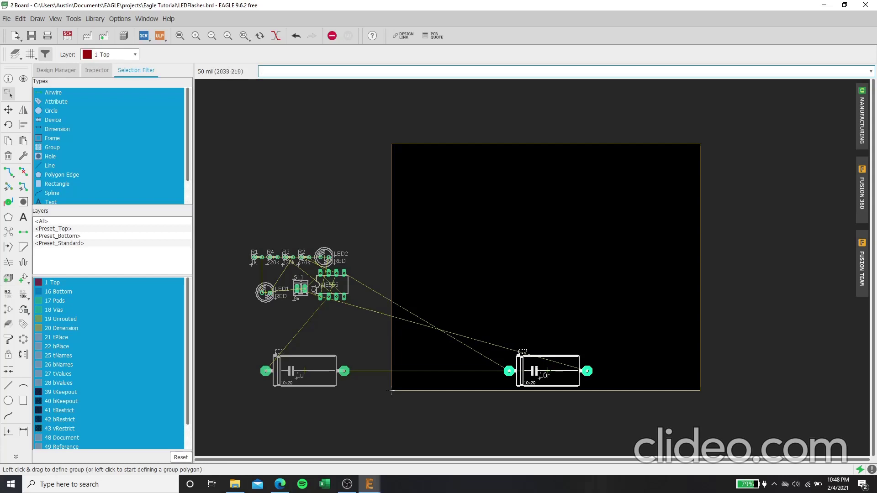
right_click(333, 287, "ctrl")
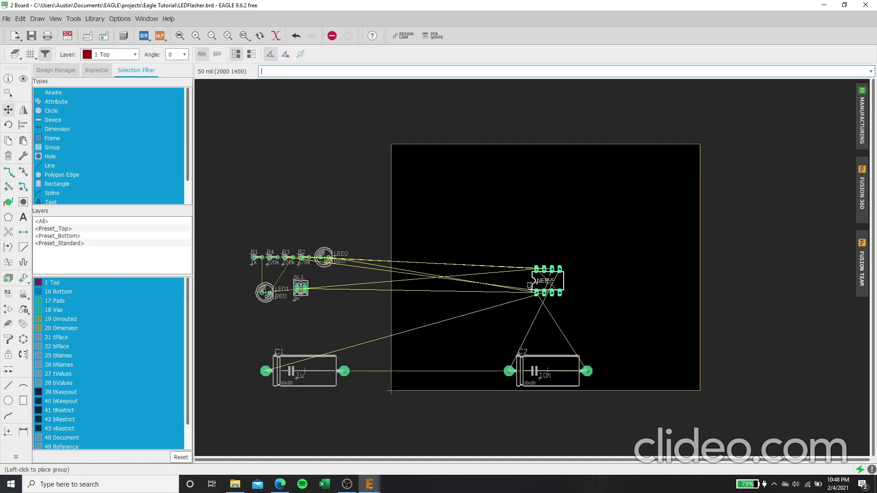
left_click(544, 285)
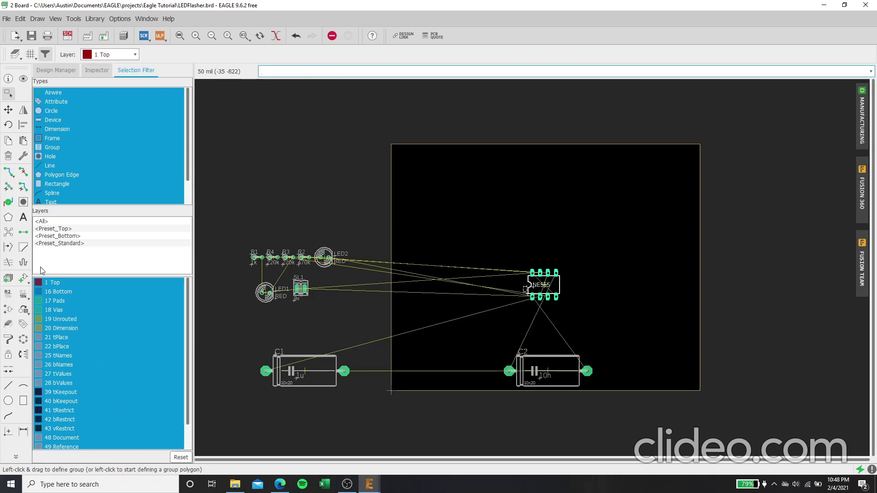
left_click(10, 233)
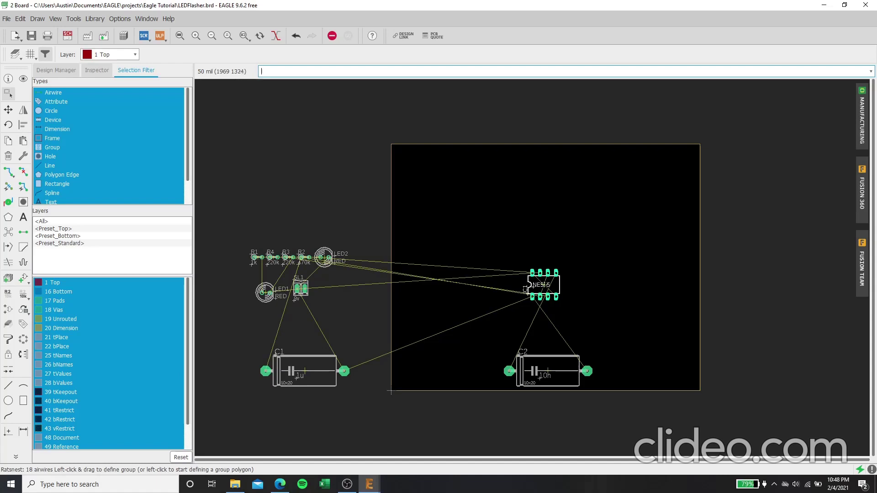
left_click(542, 283)
left_click(542, 283)
left_click(542, 284)
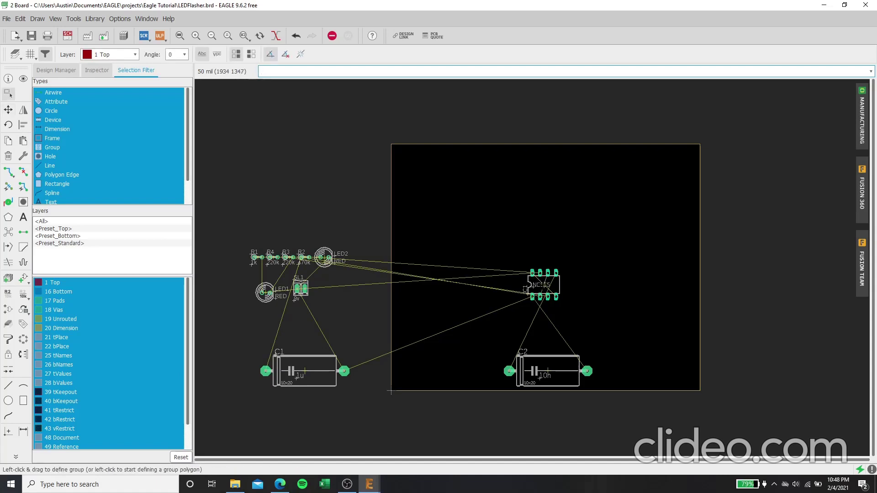
left_click(543, 285)
left_click(542, 285)
right_click(543, 285)
key("Escape")
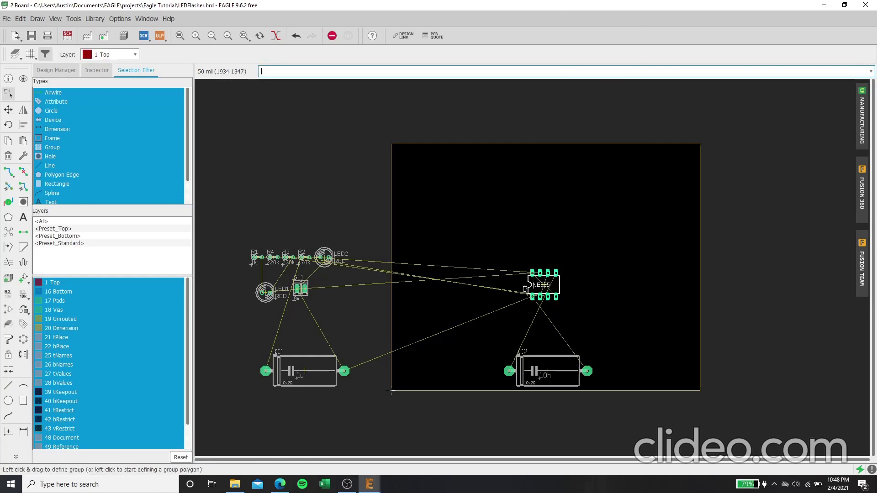
left_click(542, 285)
right_click(543, 285)
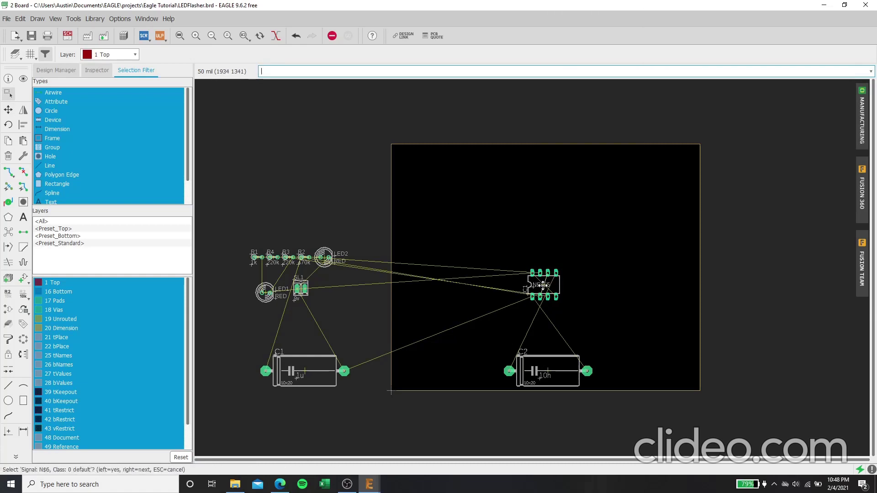
left_click(542, 286)
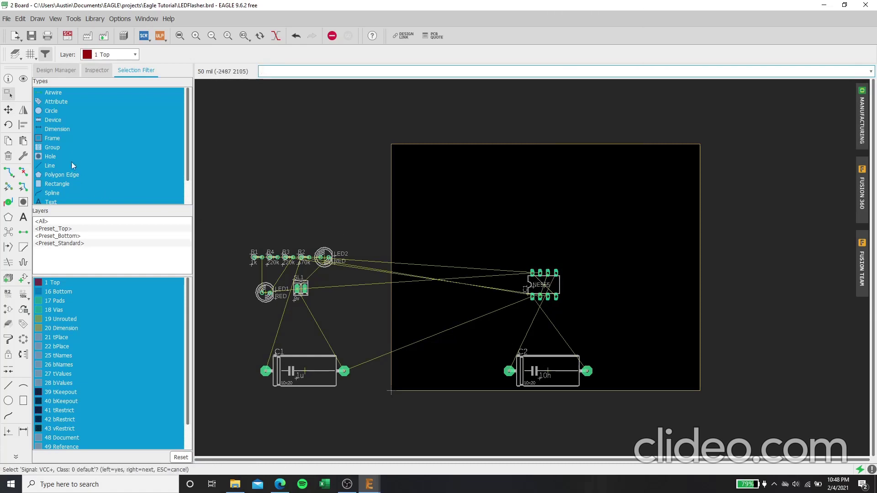
Step: Rotate IC1 in three 90° turns so its notch faces up
left_click(8, 124)
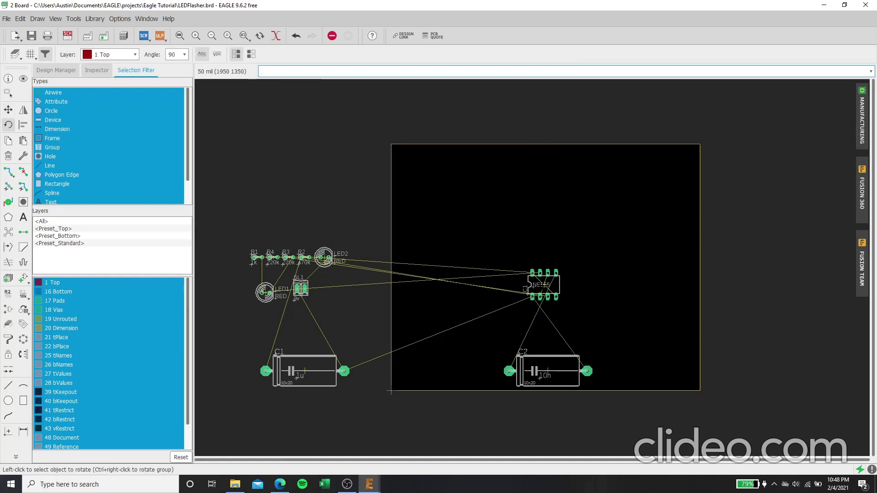
left_click(543, 286)
left_click(544, 285)
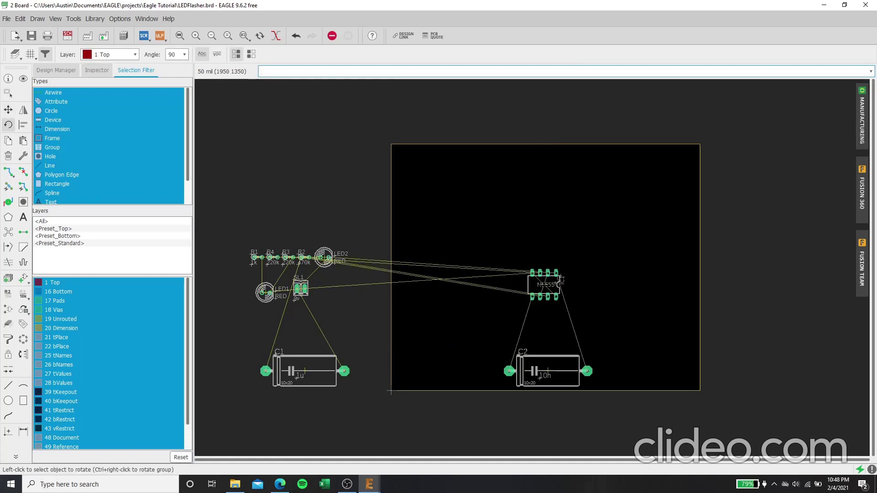
left_click(544, 286)
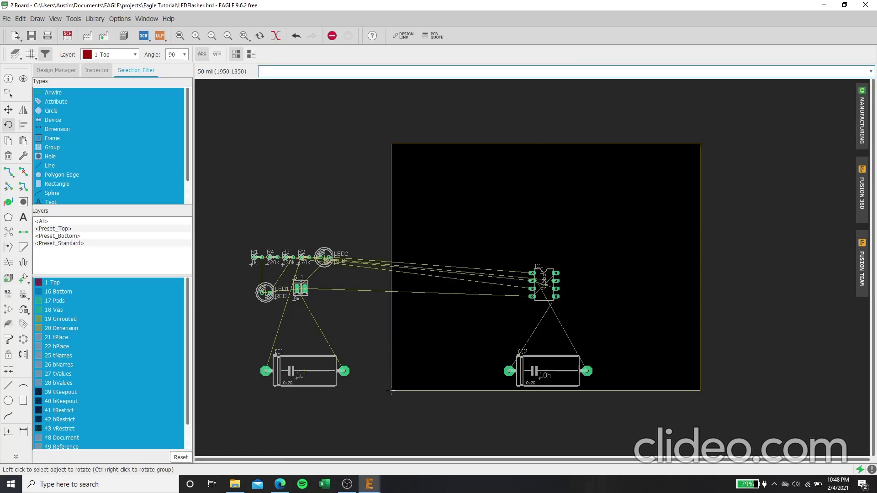
Step: Move IC1 slightly down and to the right, closer to capacitor C2
left_click(8, 110)
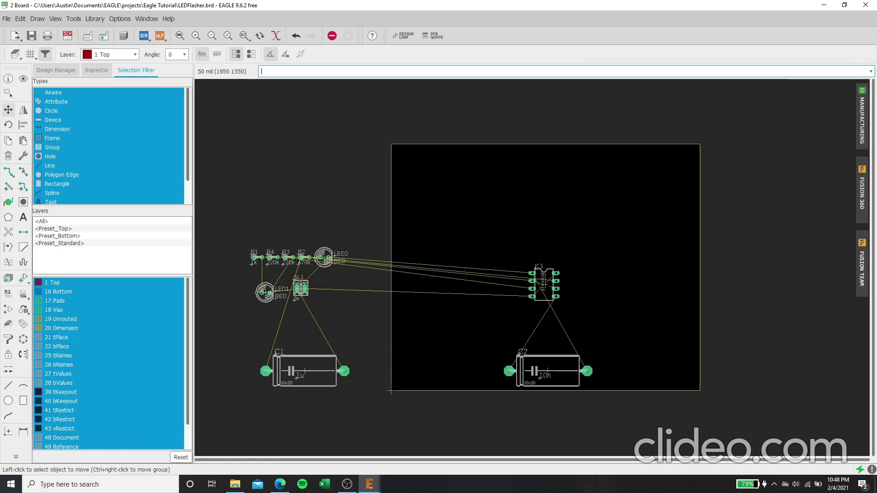
left_click(543, 285)
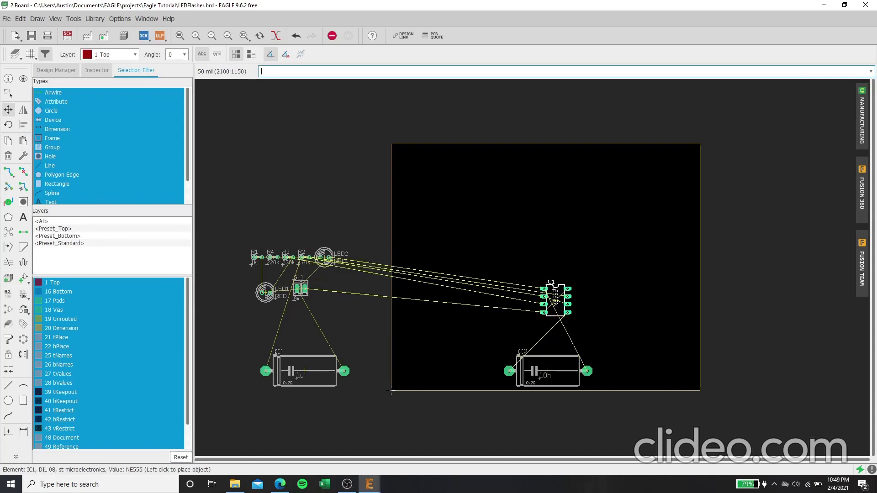
left_click(548, 296)
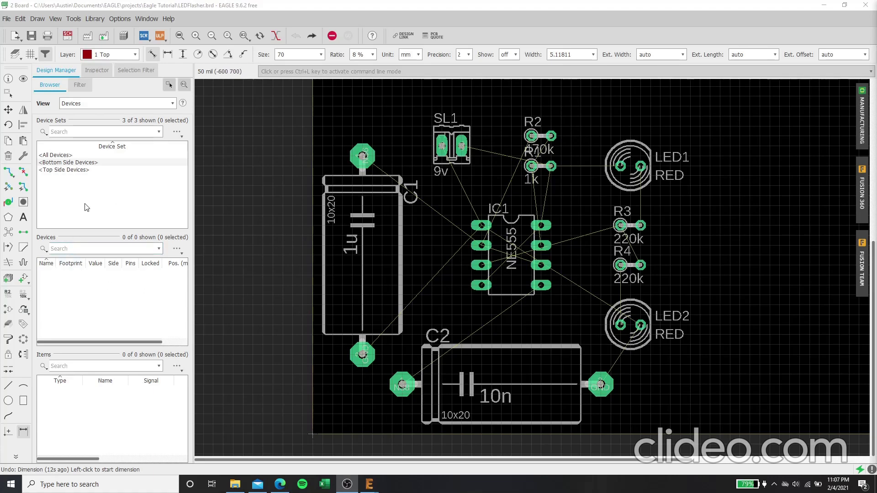
Step: Autoroute the board with low effort, auto grid selection and the TopRouter variant, and undo the autorouting
left_click(24, 188)
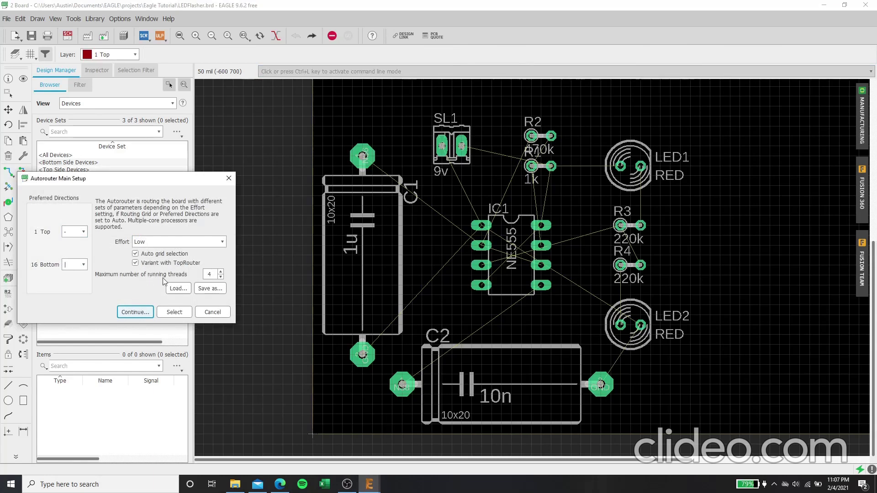
left_click(136, 312)
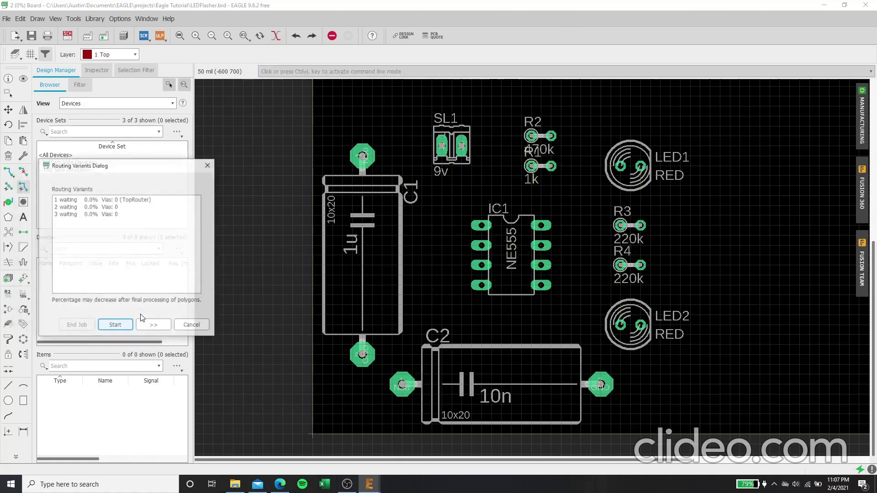
left_click(118, 327)
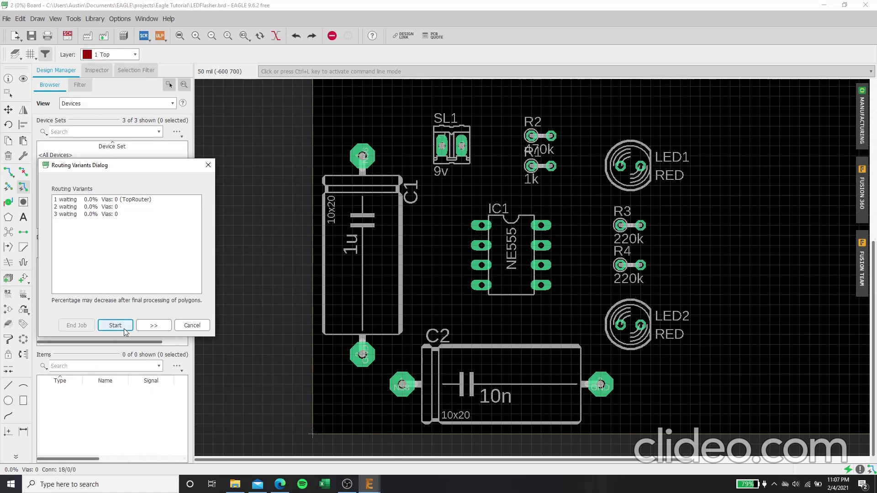
left_click(118, 327)
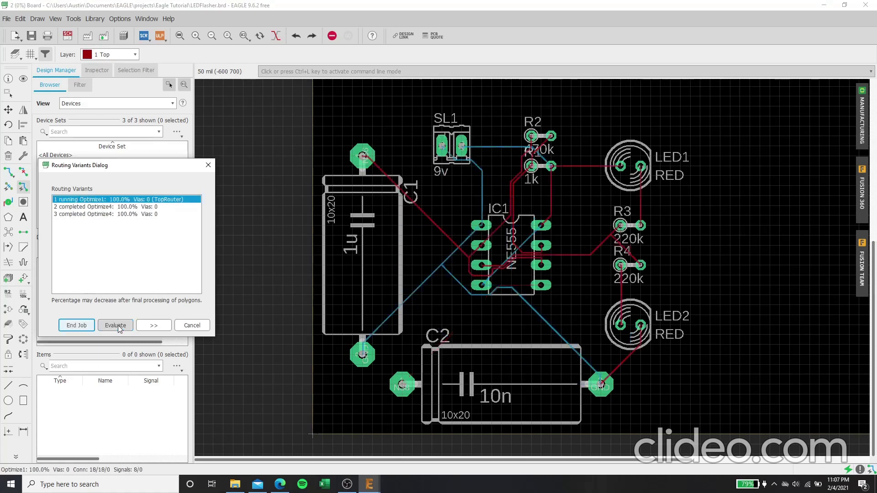
left_click(114, 325)
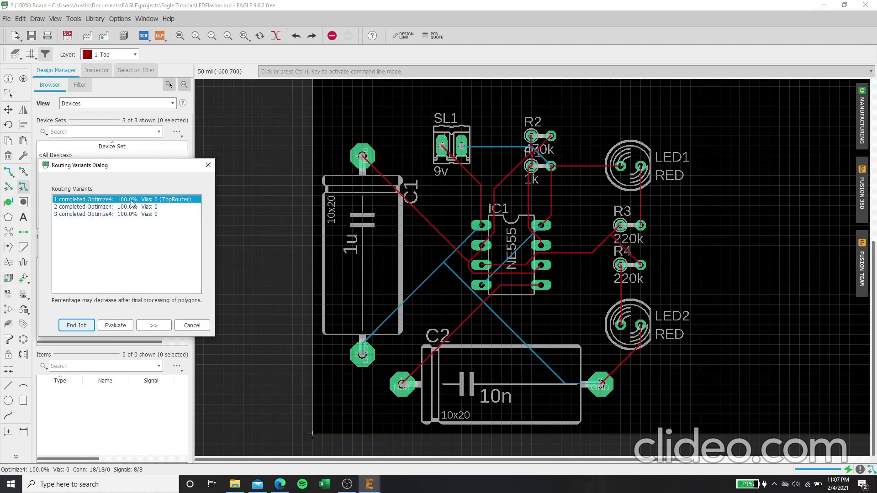
left_click(113, 327)
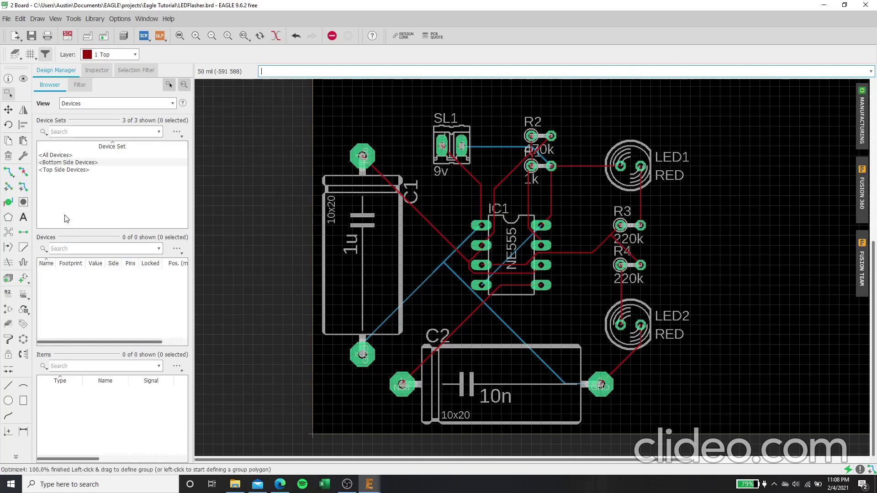
key("ctrl+z")
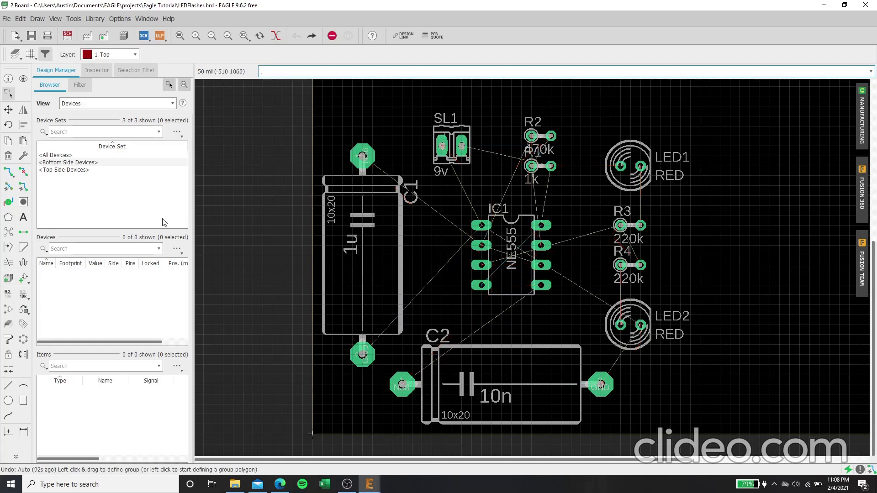
Step: Route a trace on the top layer from R3's left pad to R4's right pad
left_click(9, 172)
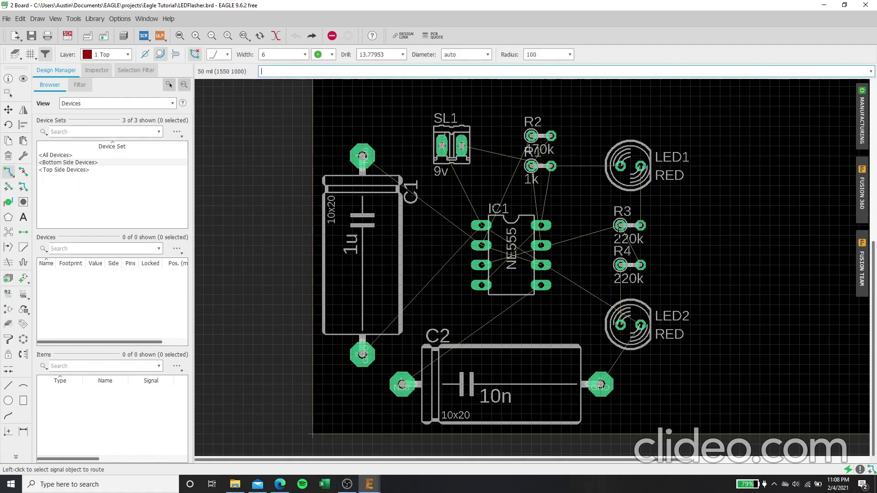
left_click(620, 225)
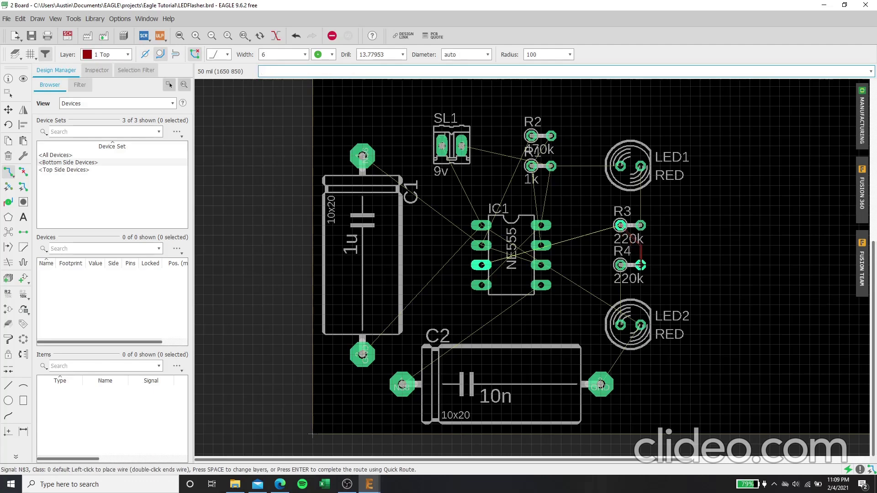
left_click(641, 265)
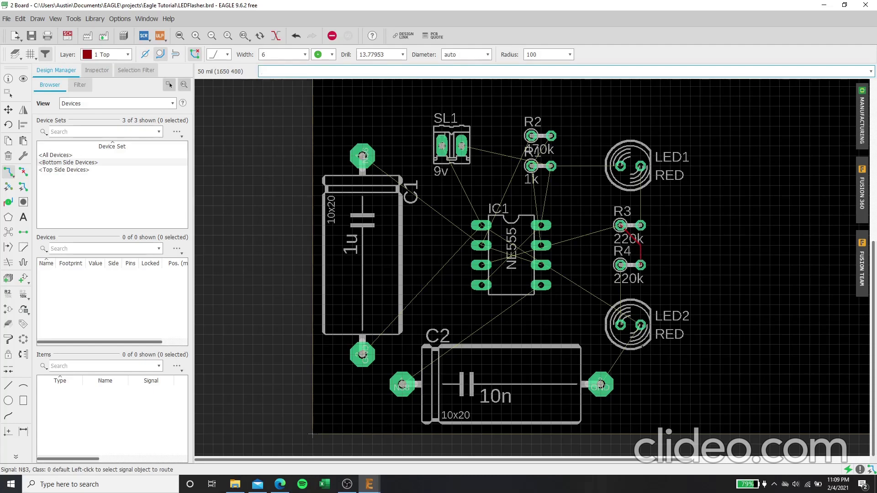
Step: Route top-layer traces from LED2's right pad to C2's right pad and from C2's left pad to IC1's lowest right pin
left_click(641, 325)
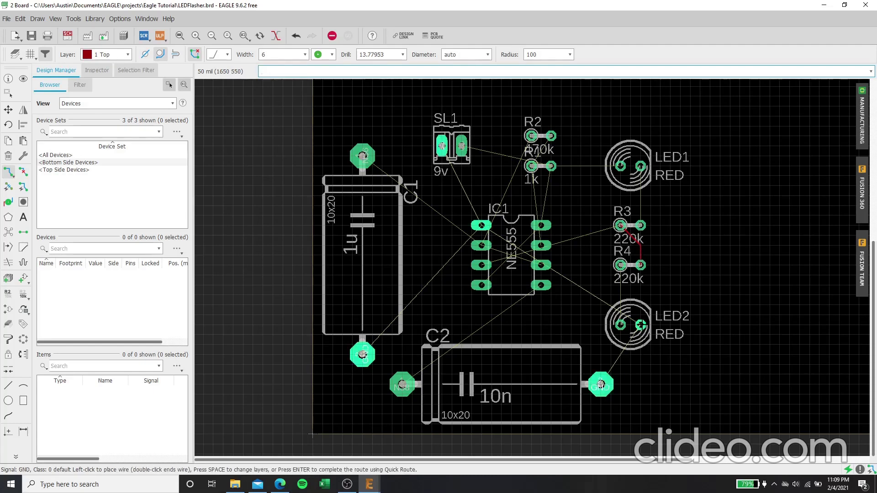
left_click(608, 377)
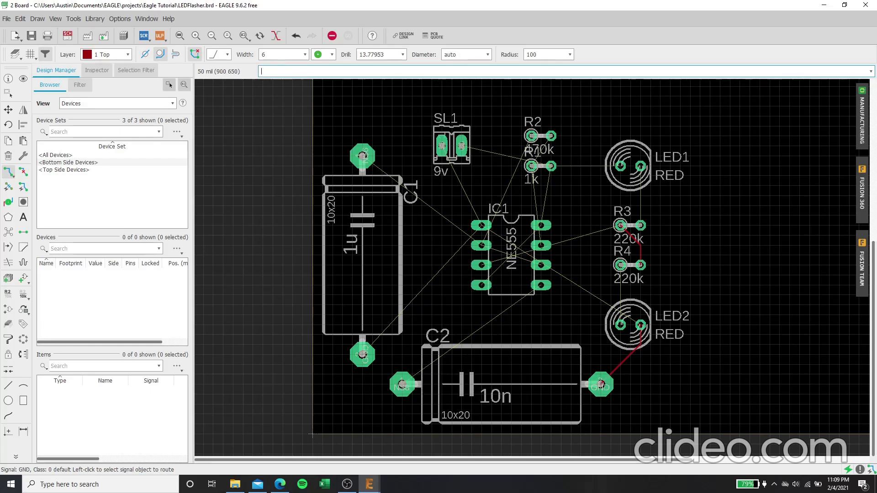
left_click(402, 384)
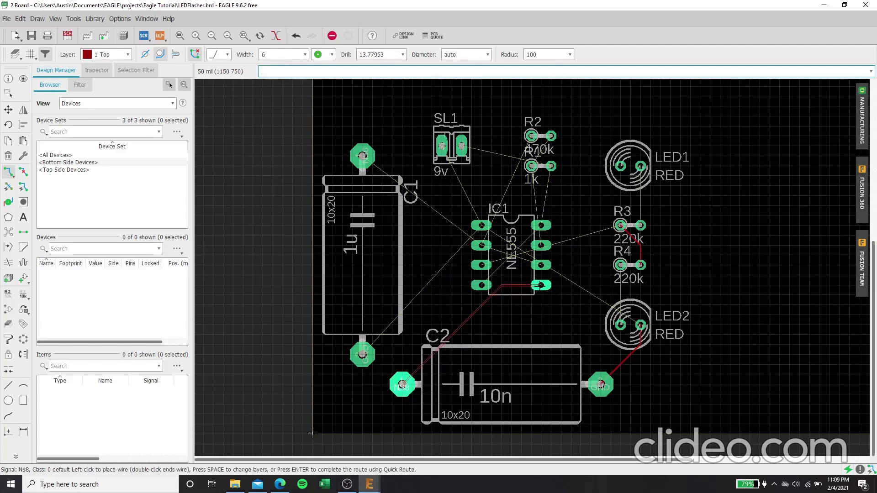
left_click(542, 285)
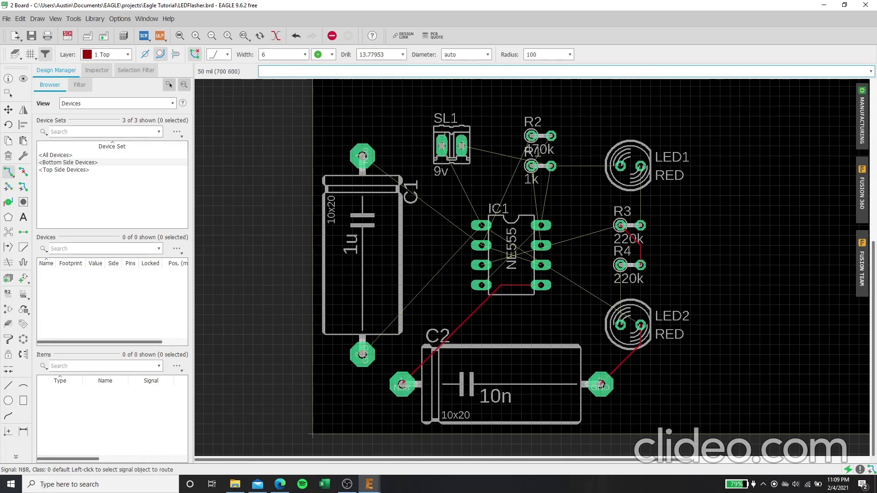
Step: Route a trace on the bottom layer from C1's lower pad to IC1's uppermost left pin
middle_click(363, 354)
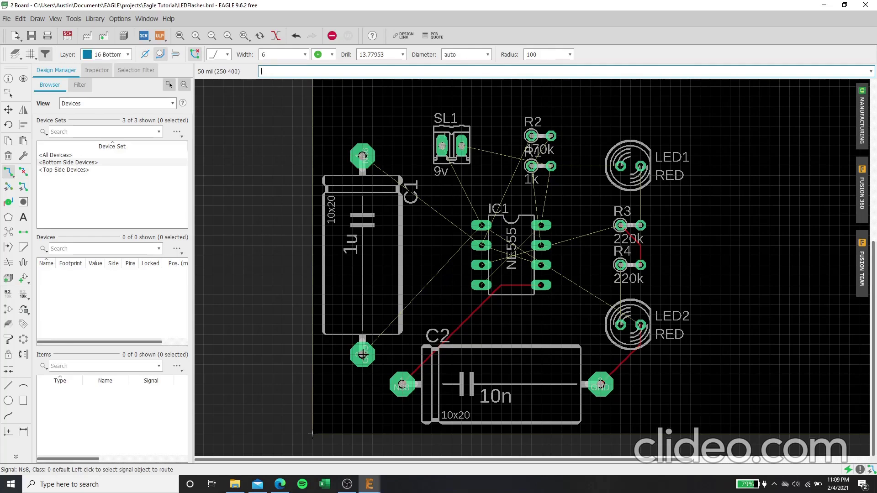
left_click(363, 355)
left_click(481, 225)
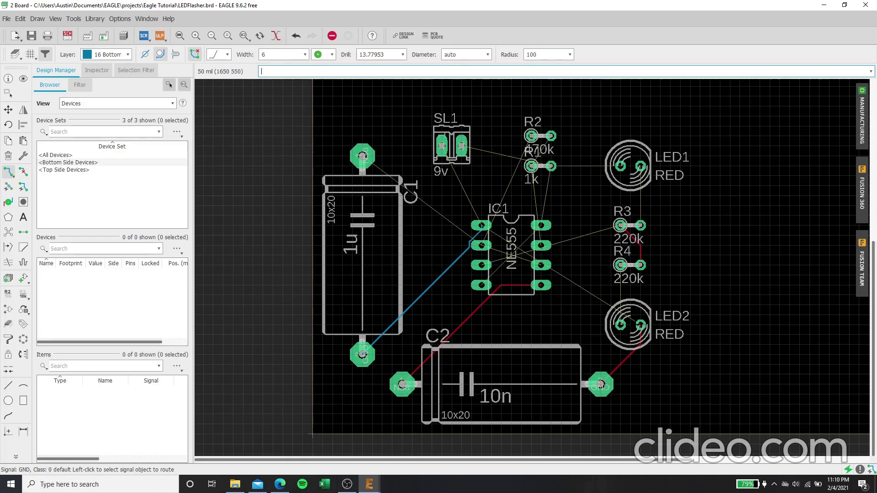
Step: Route the GND connection on the top layer from LED2's right pad to IC1's uppermost left pin
middle_click(640, 325)
left_click(641, 325)
left_click(482, 226)
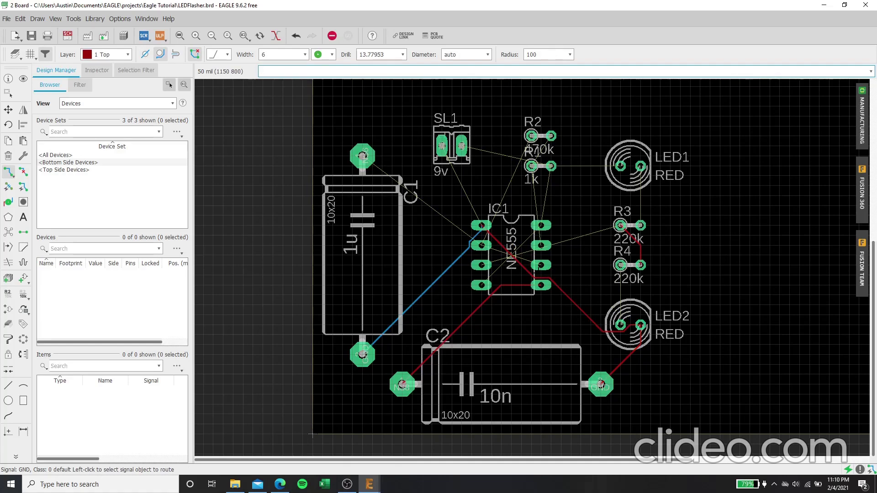
Step: Route top-layer traces to IC1's second left pin from its third right pin and from C1's upper pad
left_click(541, 265)
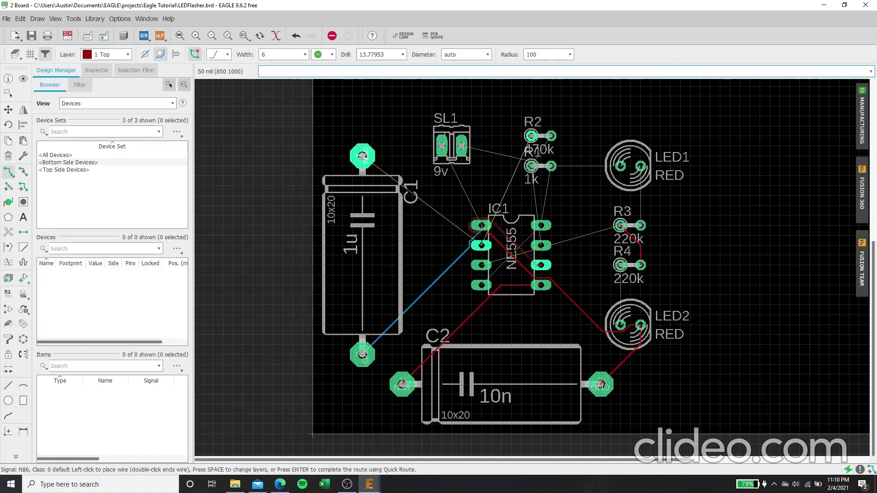
left_click(482, 245)
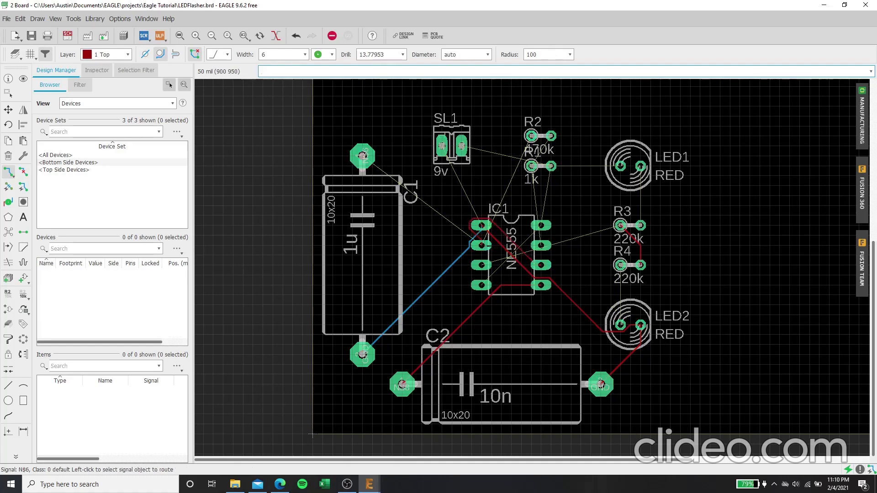
left_click(362, 155)
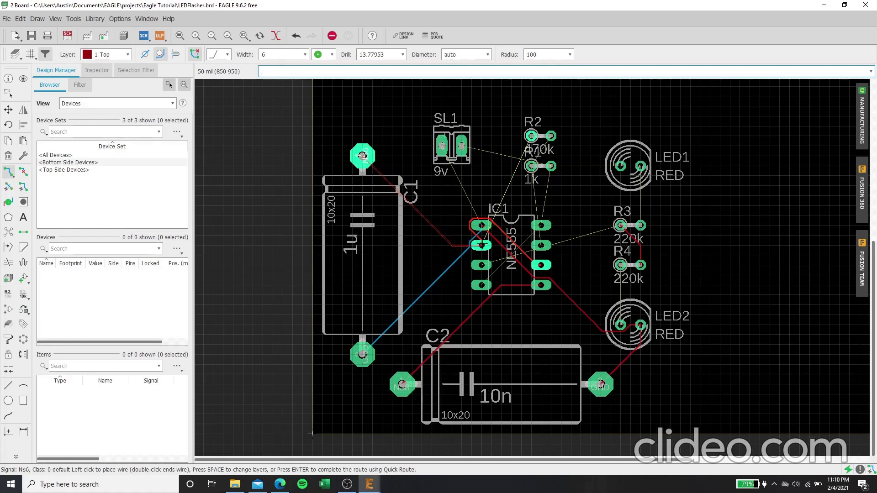
left_click(482, 246)
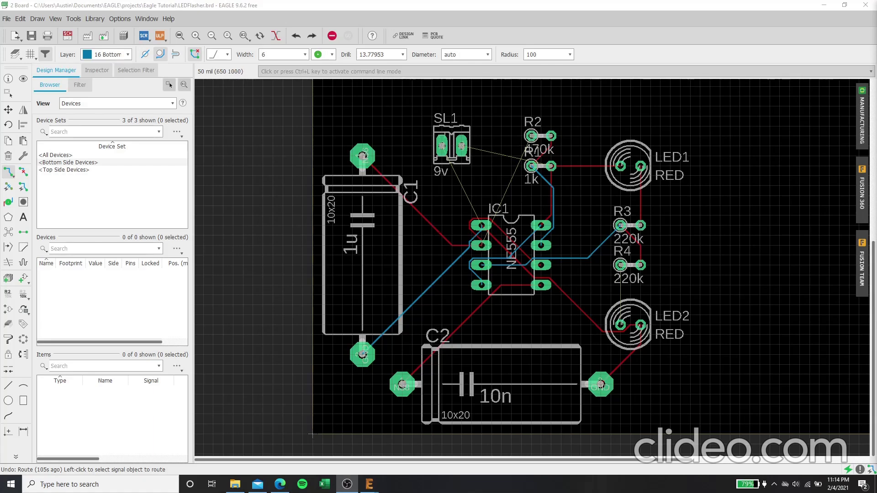
Step: Route from R2's left pad on layer 1 Top to a via above IC1, then on layer 16 Bottom to IC1's second left pin
left_click(110, 54)
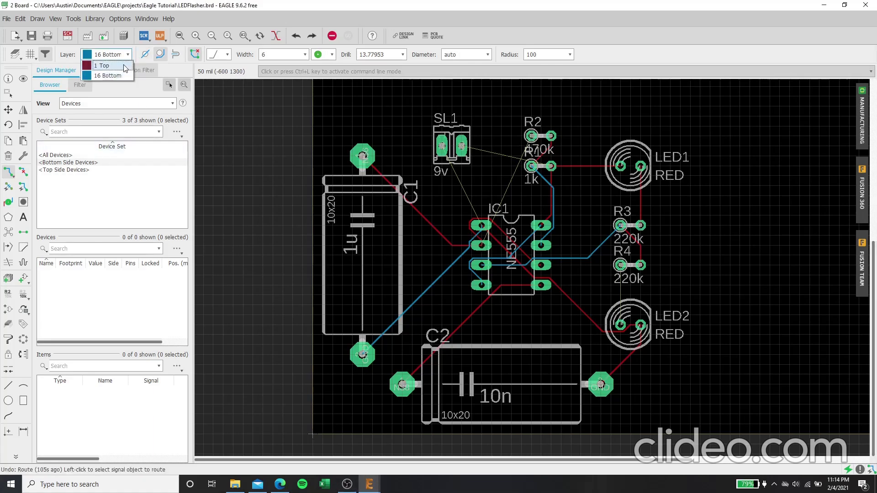
left_click(103, 63)
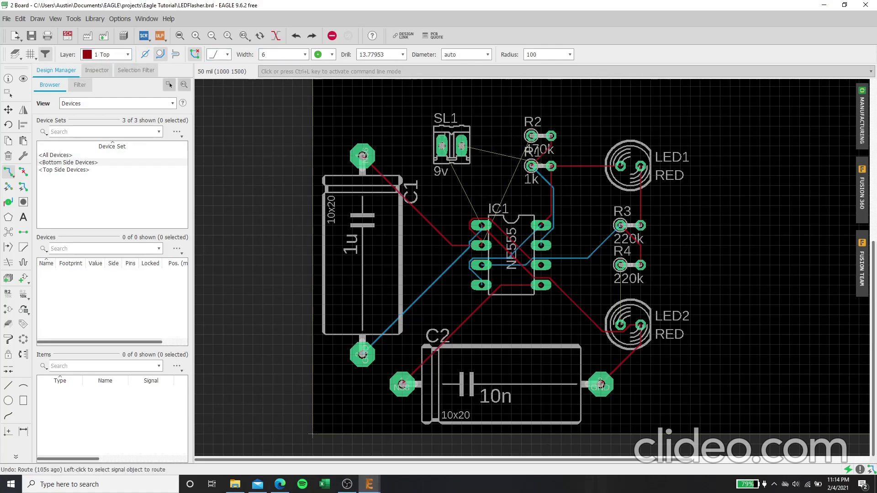
left_click(531, 136)
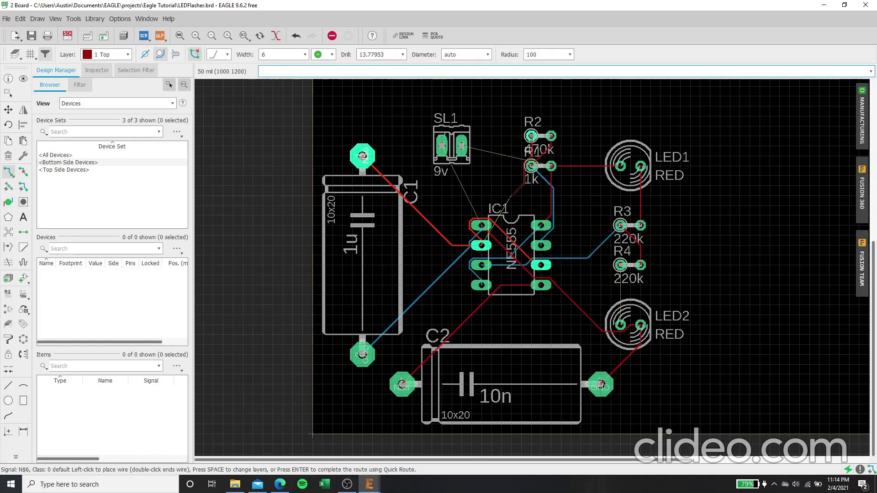
key("space")
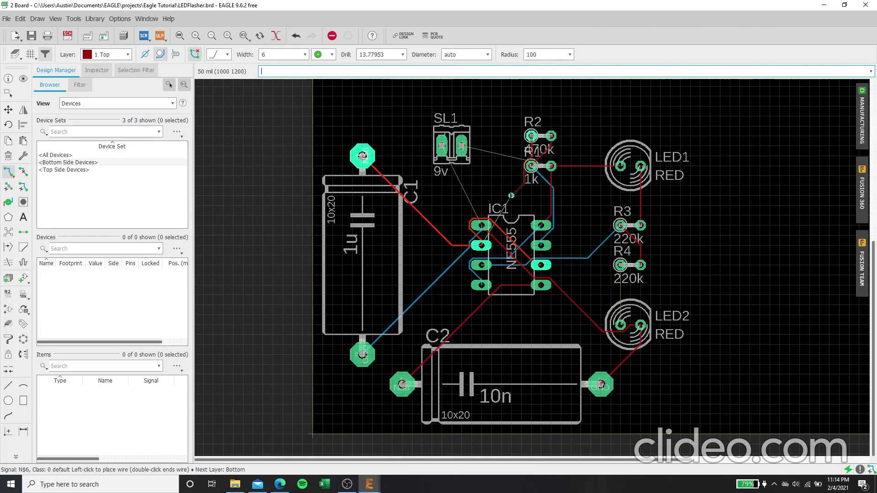
middle_click(511, 196)
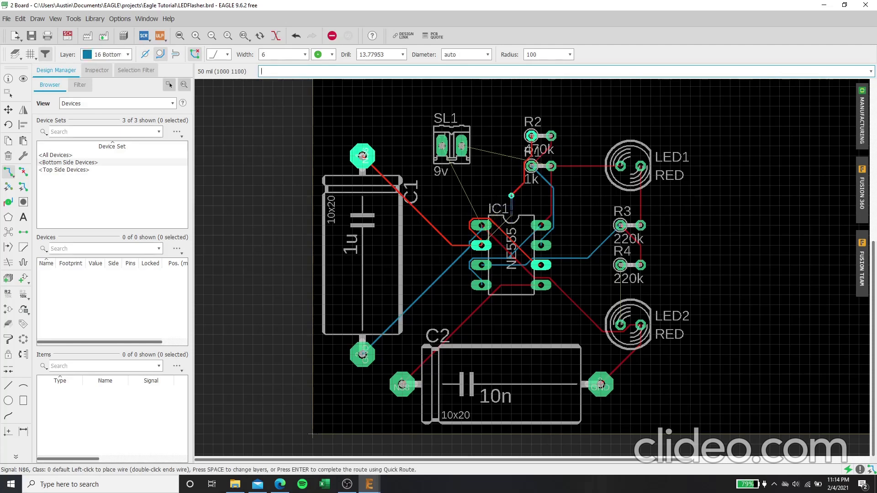
left_click(481, 245)
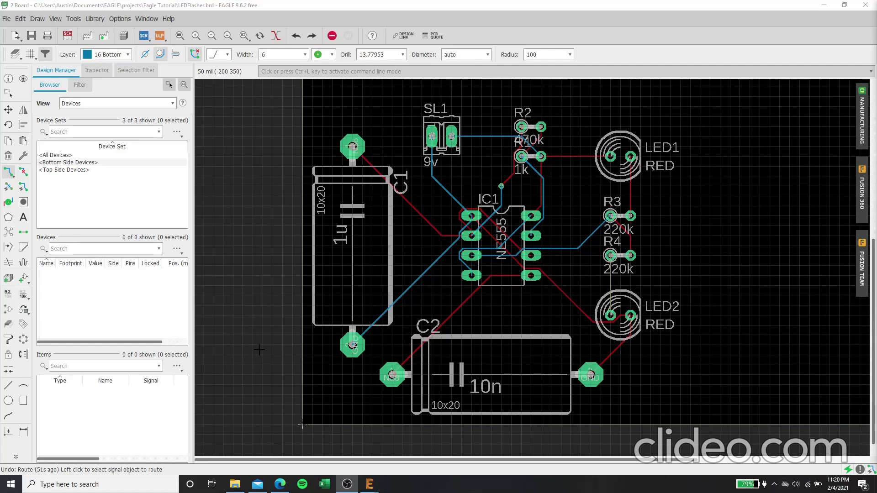
Step: Open the DRC, review its layer, clearance, distance, size and annular ring rules, and run the check on the board
left_click(27, 456)
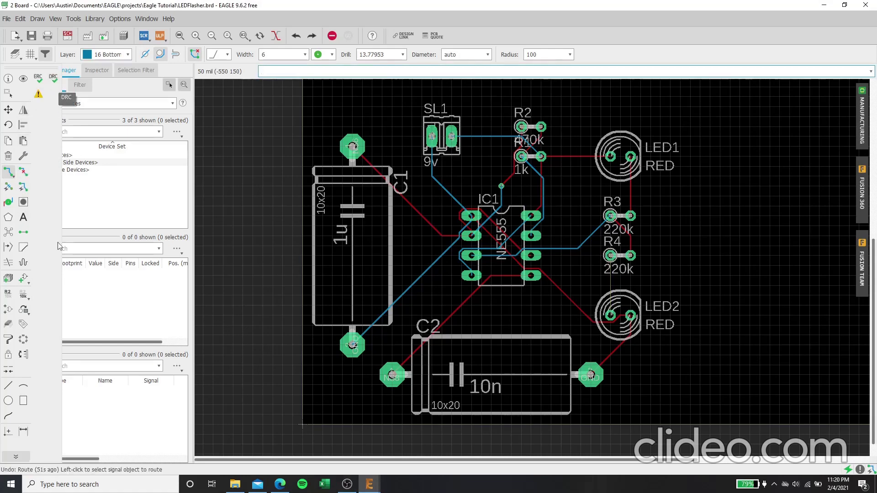
left_click(55, 83)
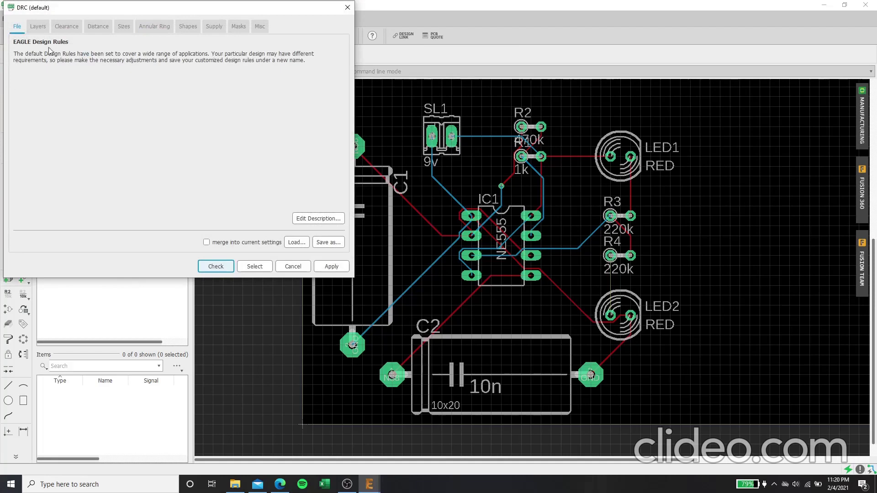
left_click(38, 26)
left_click(61, 26)
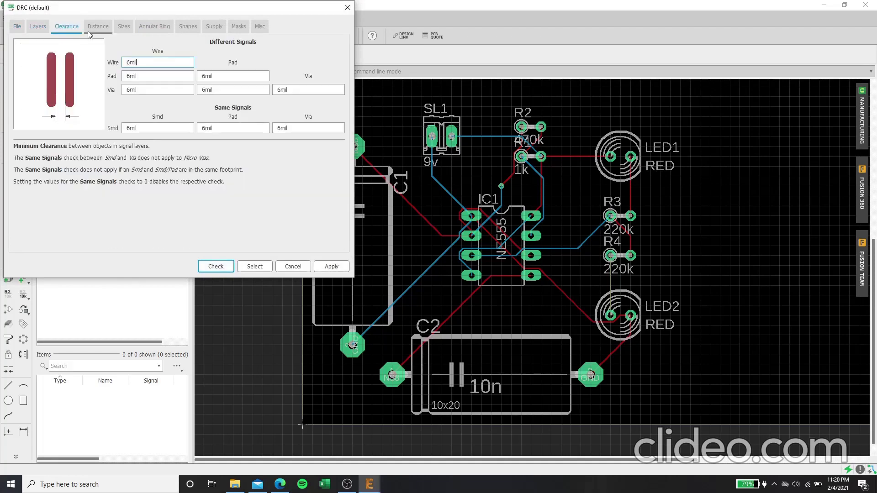
left_click(92, 25)
left_click(121, 26)
left_click(168, 26)
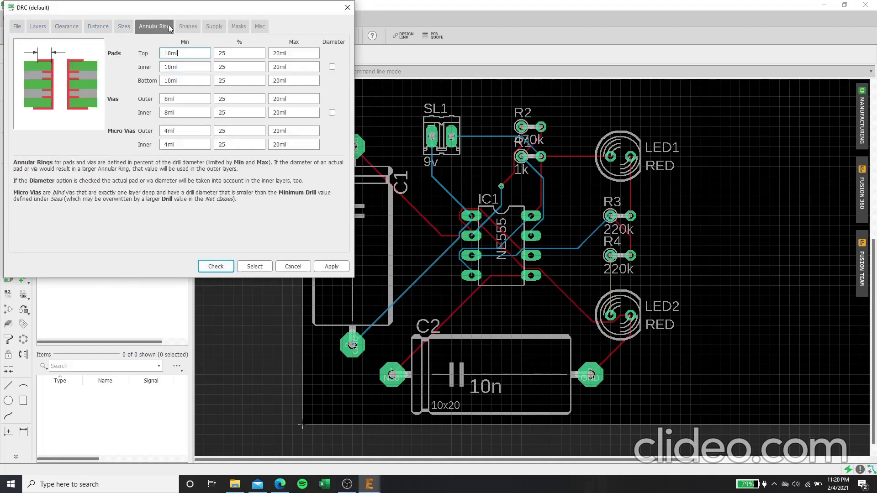
left_click(17, 26)
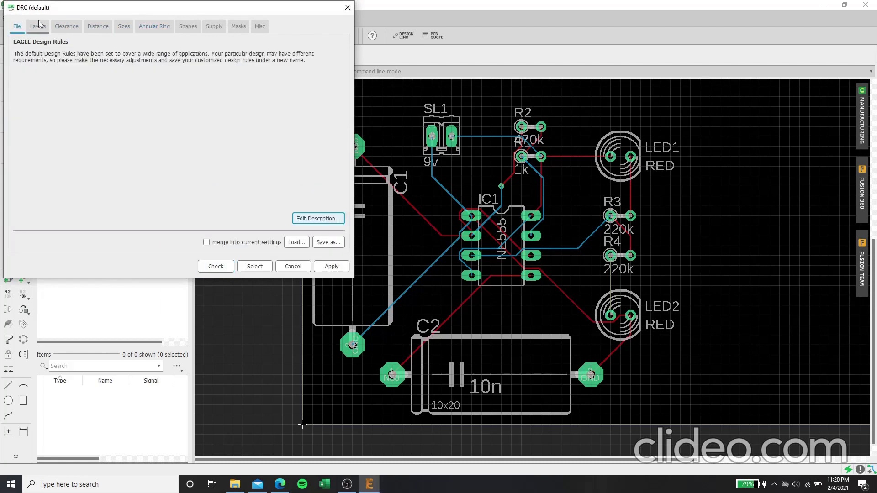
left_click(228, 267)
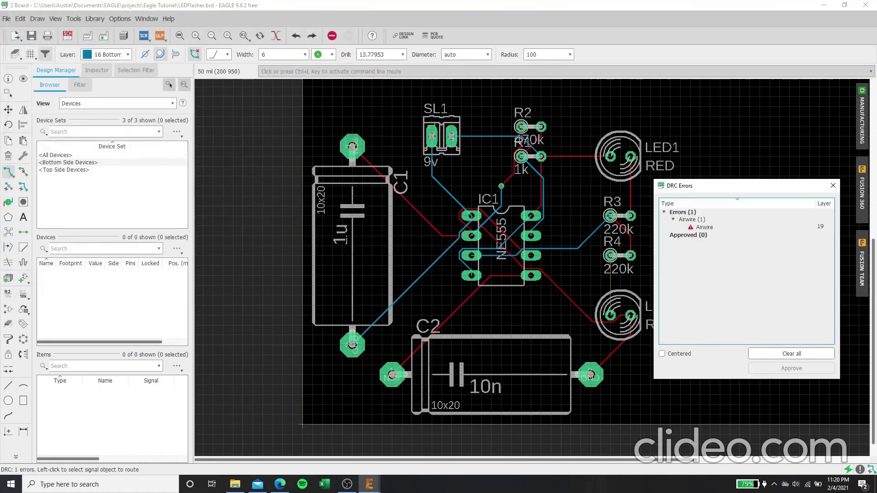
Step: Locate the reported airwire error and route it on layer 1 Top from R4's left pad to LED2's left pad
left_click(709, 227)
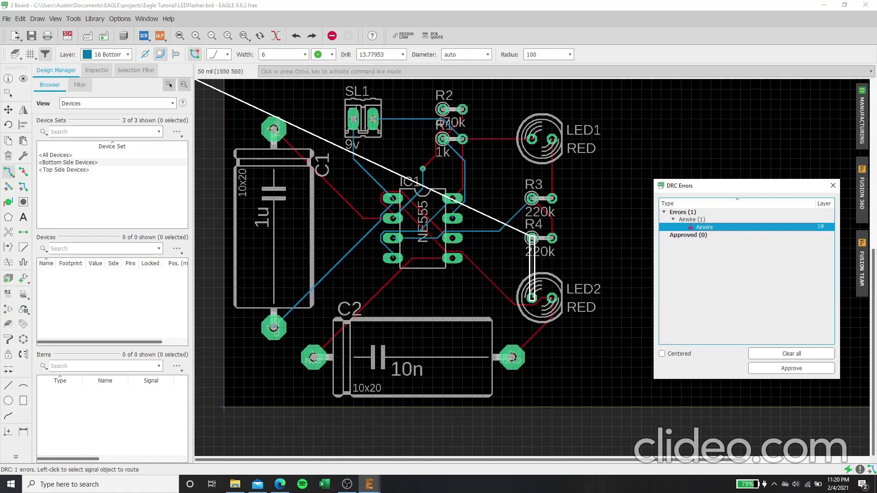
left_click(108, 54)
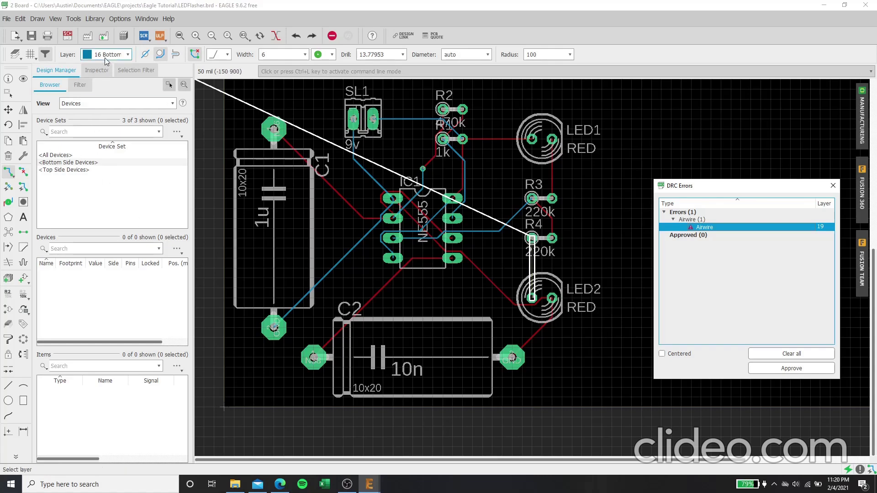
left_click(107, 66)
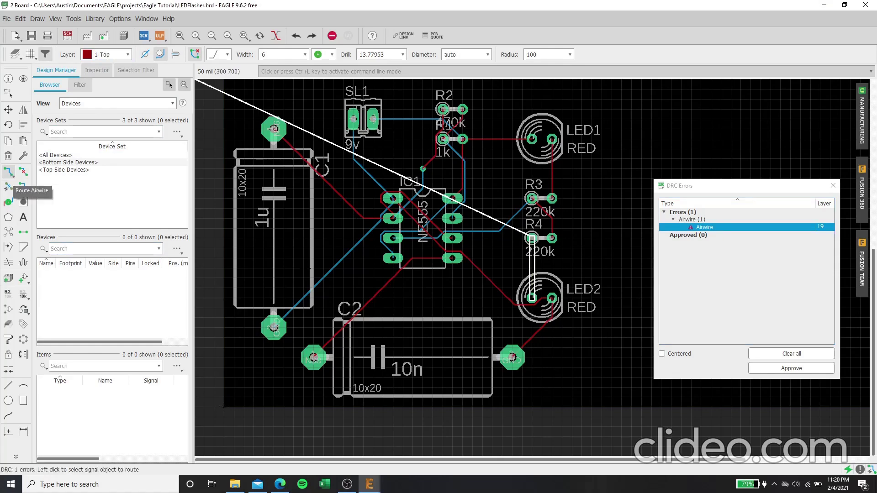
left_click(532, 238)
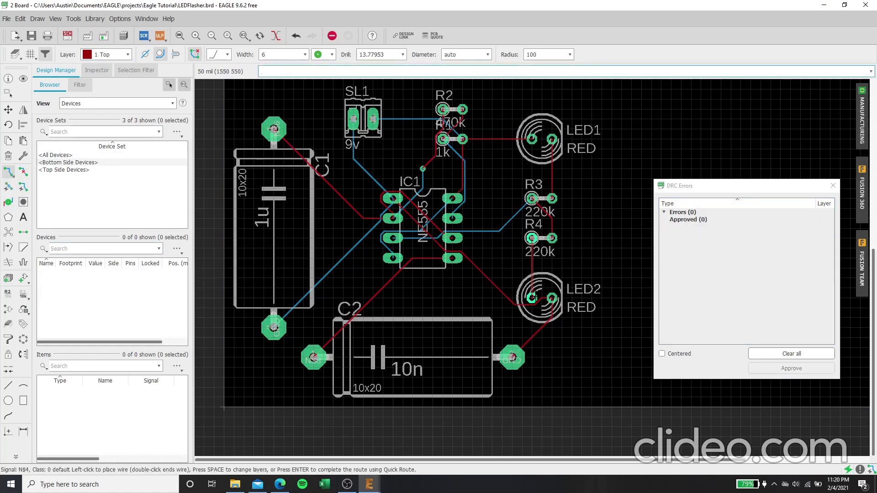
left_click(534, 299)
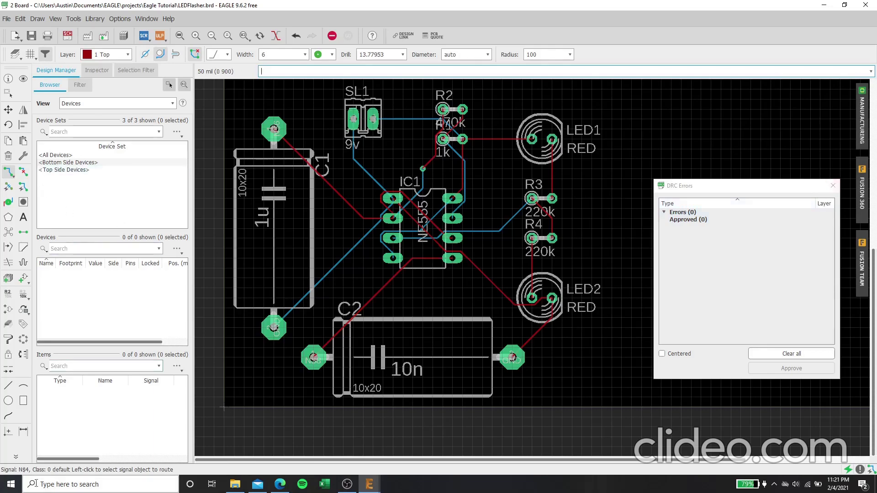
Step: Rerun the design rule check on the board with the default rules
left_click(15, 456)
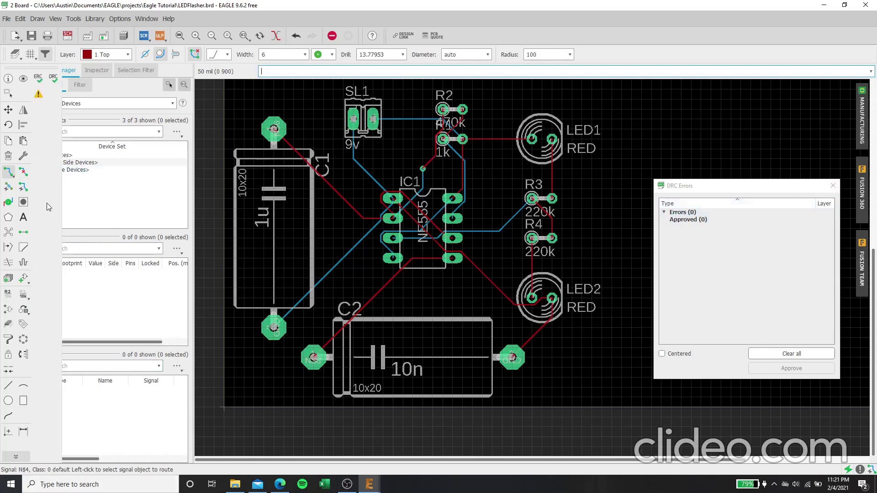
left_click(53, 78)
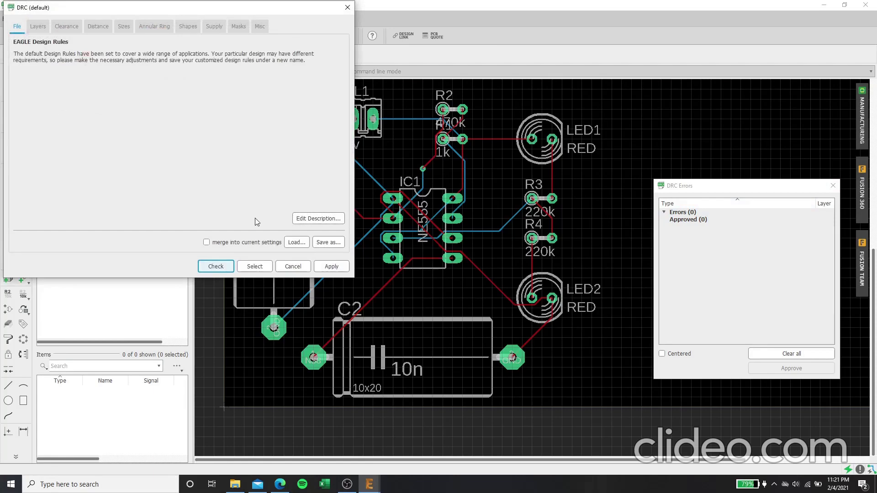
left_click(230, 269)
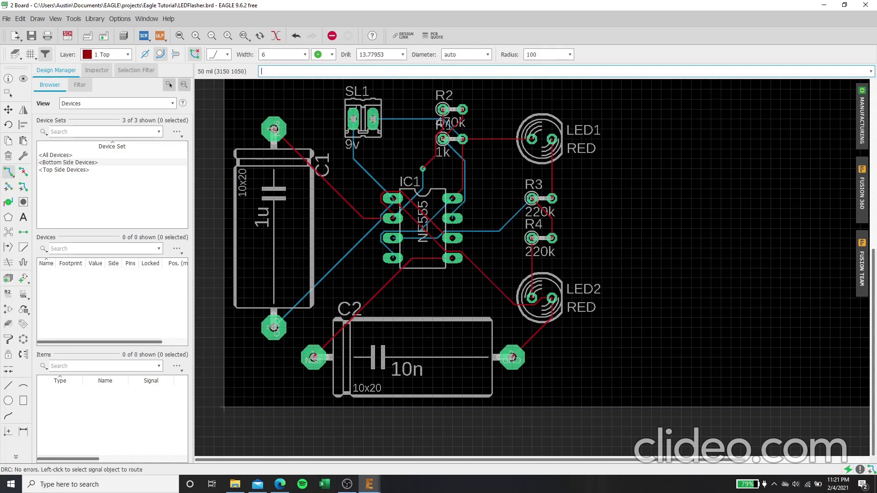
key("alt+Tab")
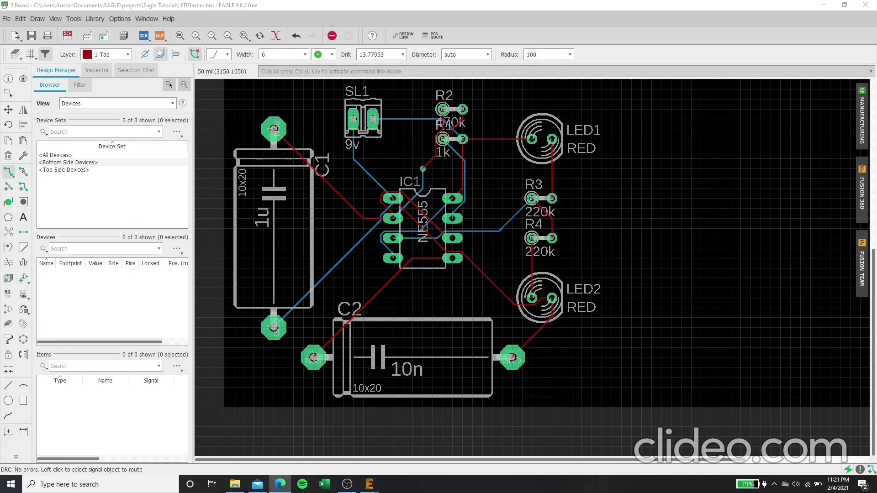